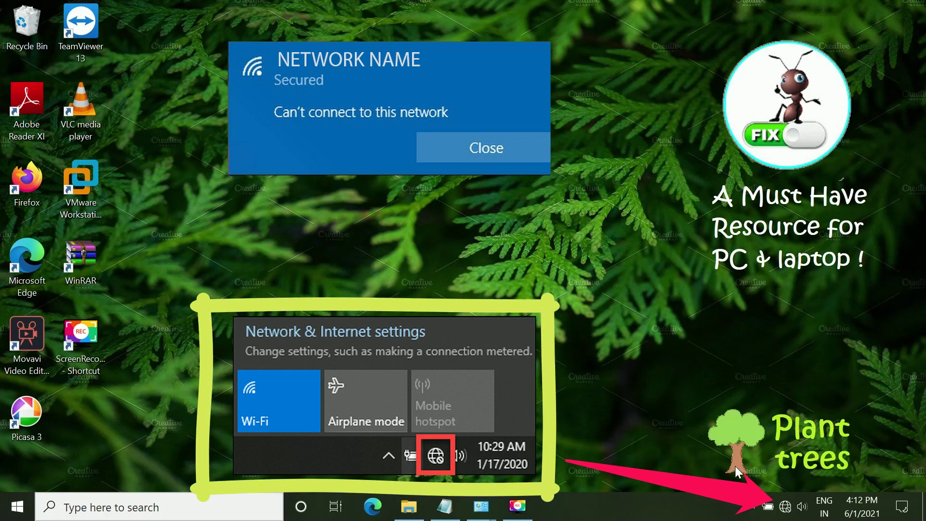
- Try connecting to the Airial13 Wi-Fi network, then cancel and close the network list
left_click(786, 506)
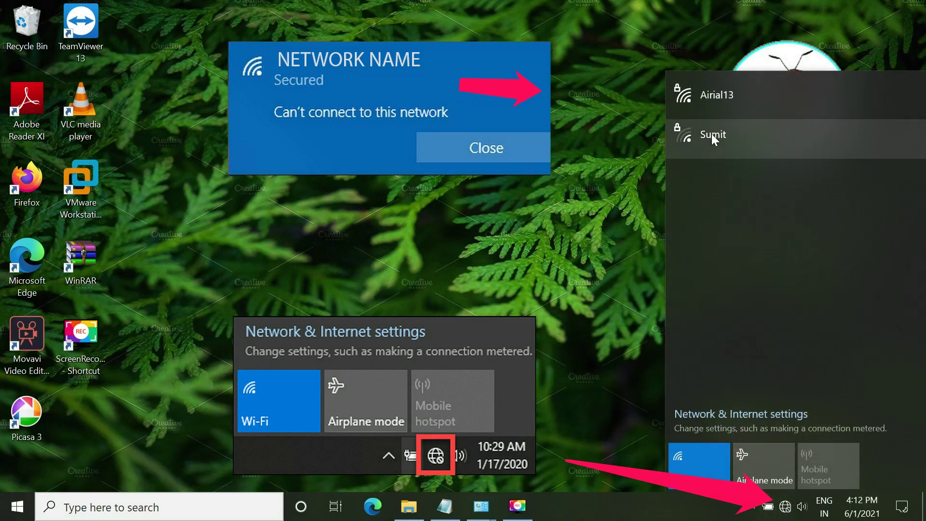
left_click(813, 116)
left_click(835, 163)
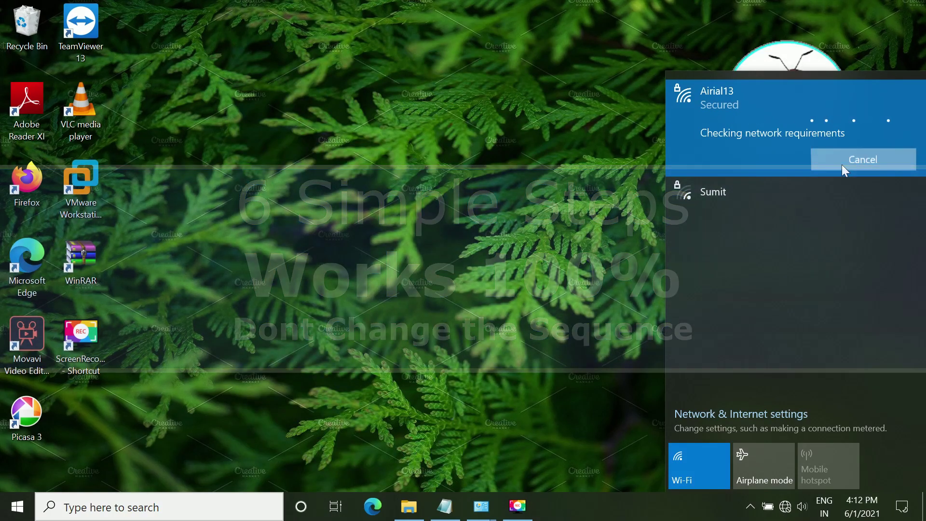
left_click(844, 167)
left_click(501, 250)
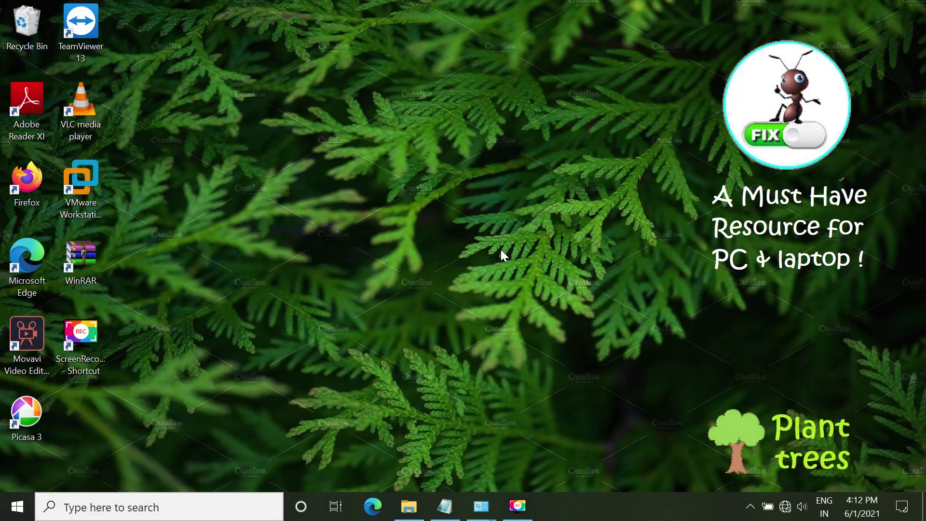
- Launch regedit and browse to HKEY_LOCAL_MACHINE\SYSTEM\CurrentControlSet\Control\Class
key("super+r")
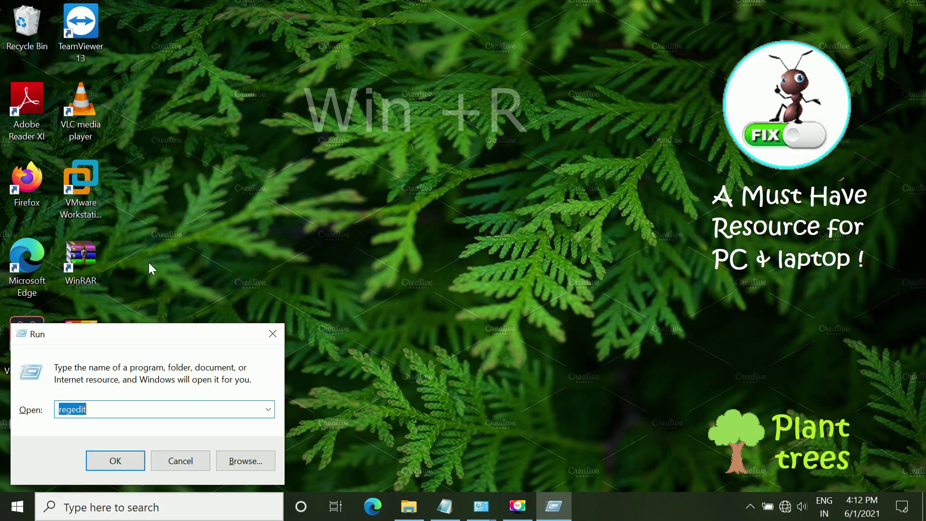
left_click_drag(92, 340, 371, 167)
type("re")
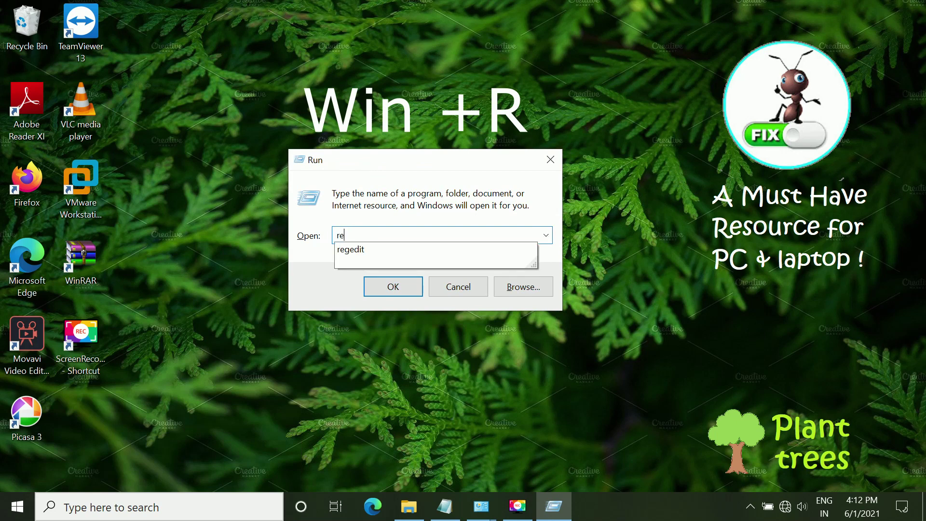
type("gedit")
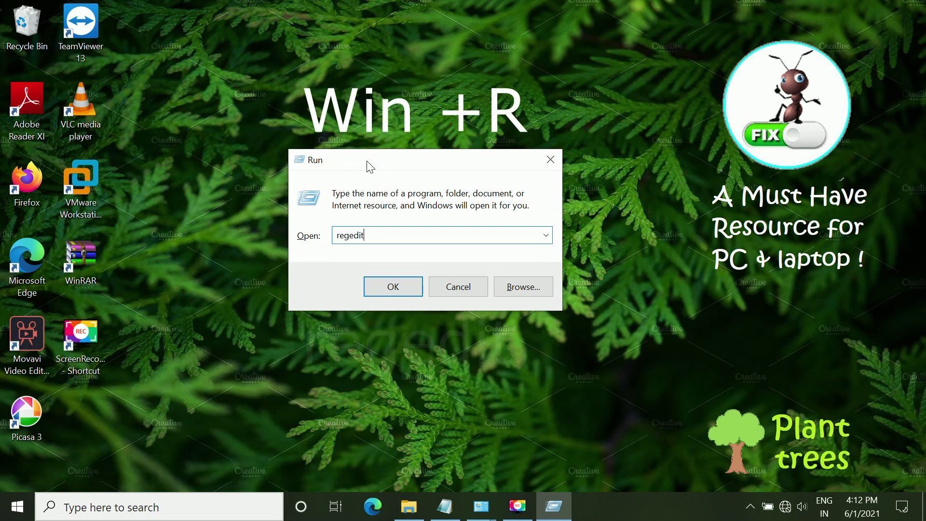
left_click(393, 287)
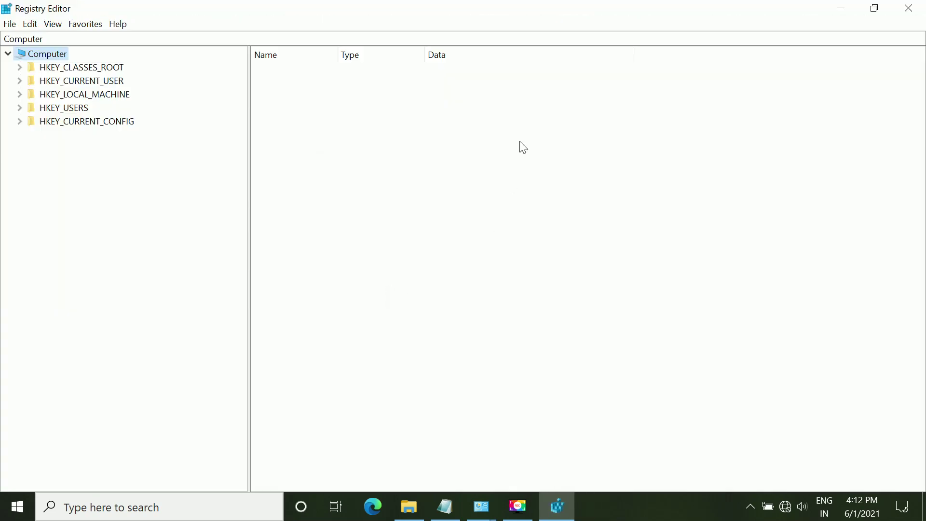
left_click(24, 95)
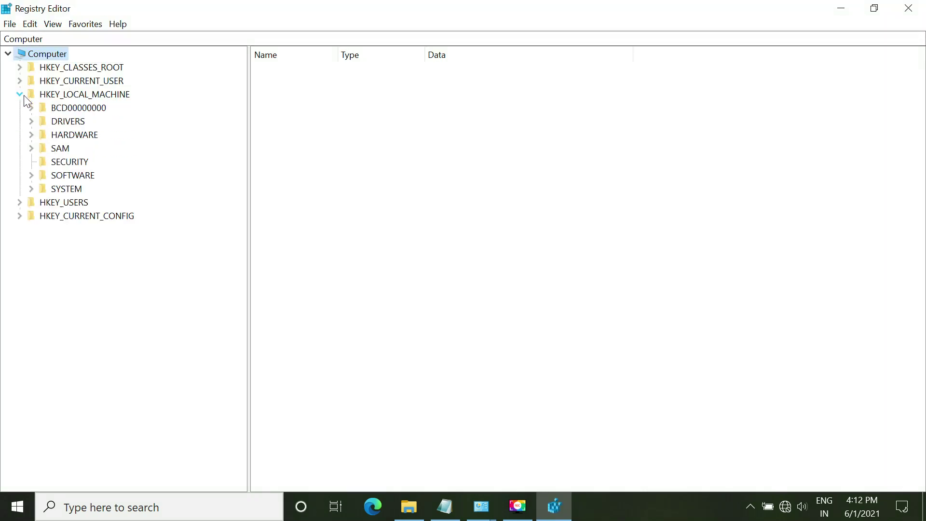
left_click(31, 189)
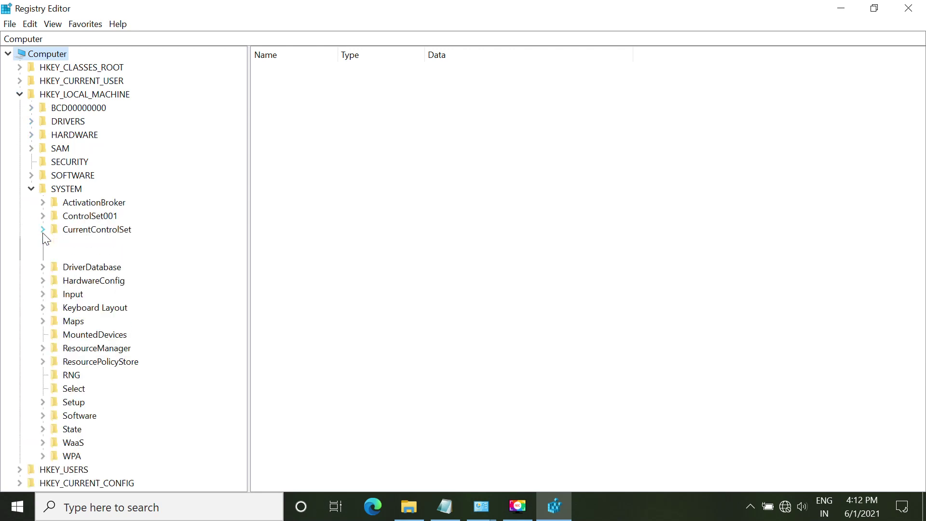
left_click(55, 243)
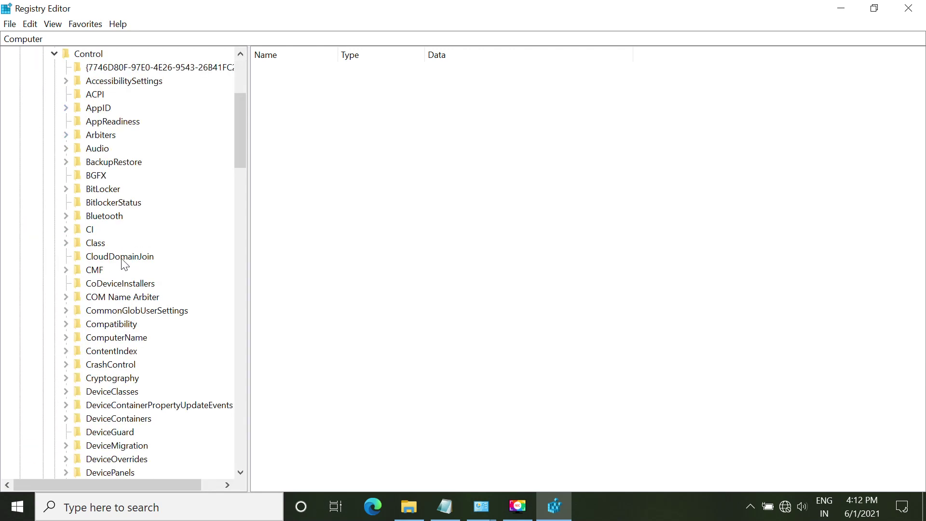
left_click(99, 243)
- Create a string value named RadioEnable with data 1, then close Registry Editor
right_click(445, 181)
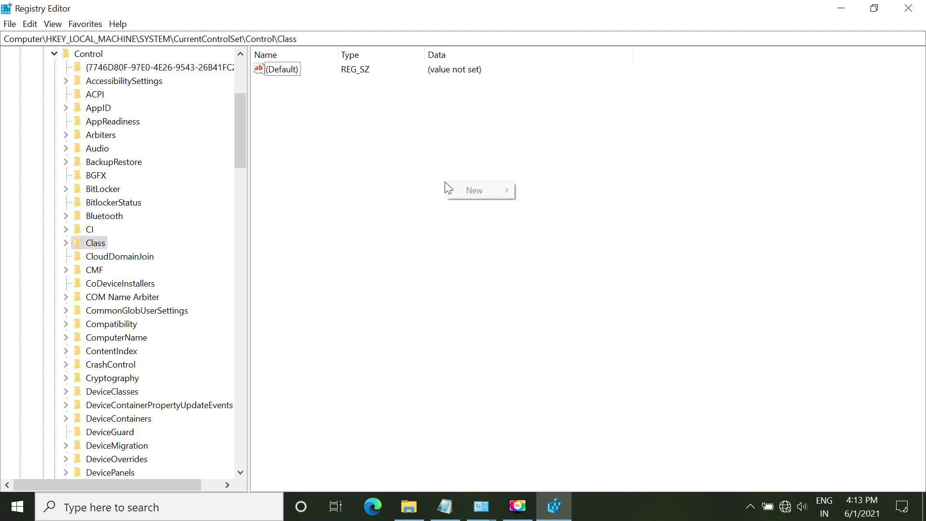
mouse_move(449, 190)
left_click(555, 209)
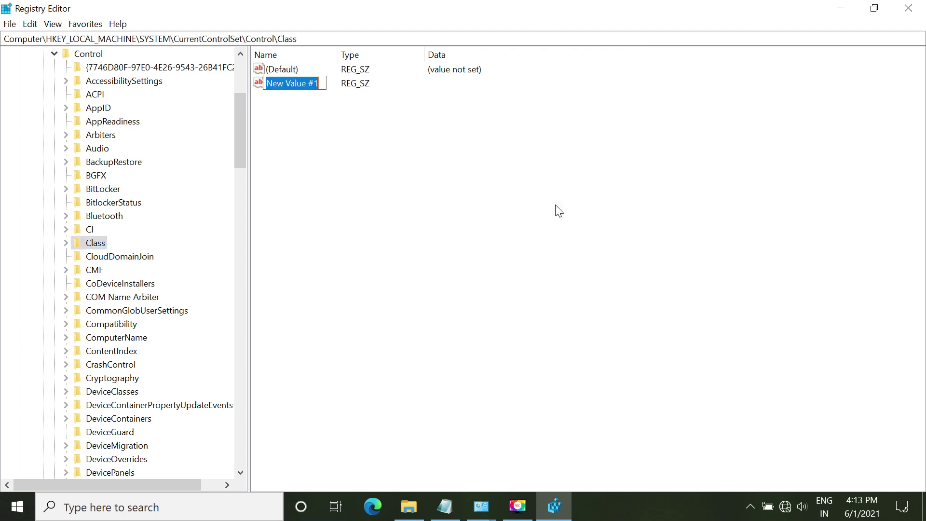
type("Radio")
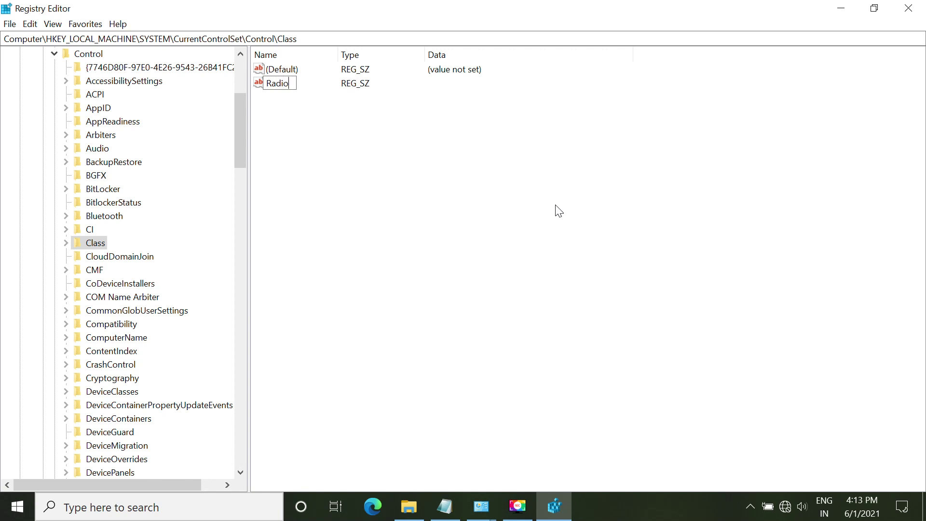
type("Enable")
key("Return")
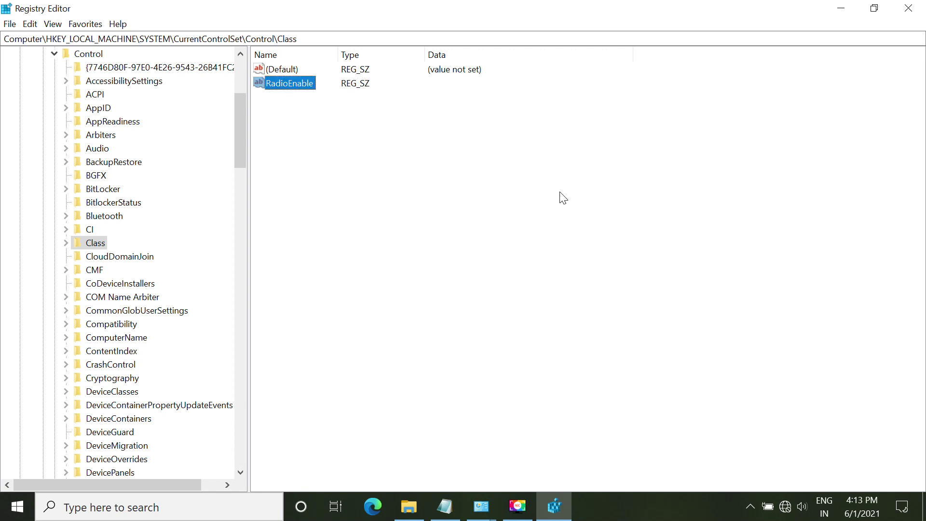
double_click(294, 82)
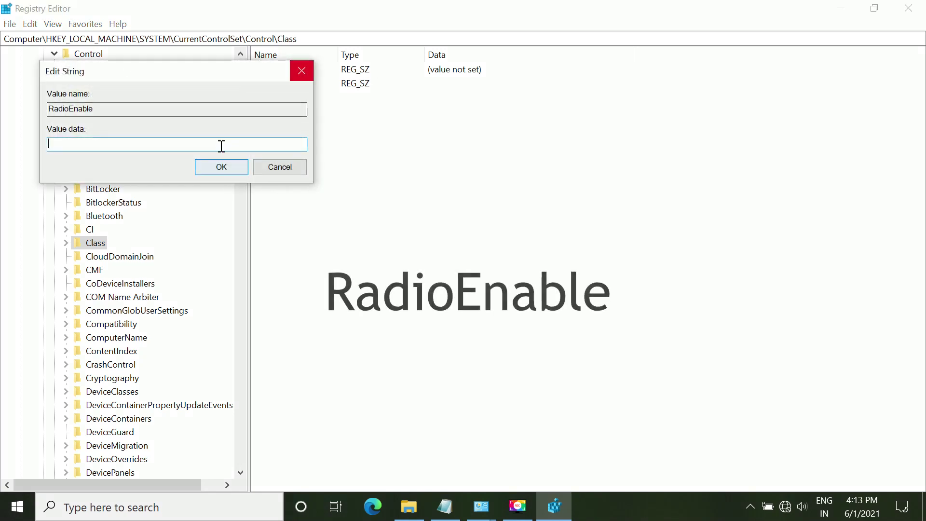
type("1")
left_click(222, 166)
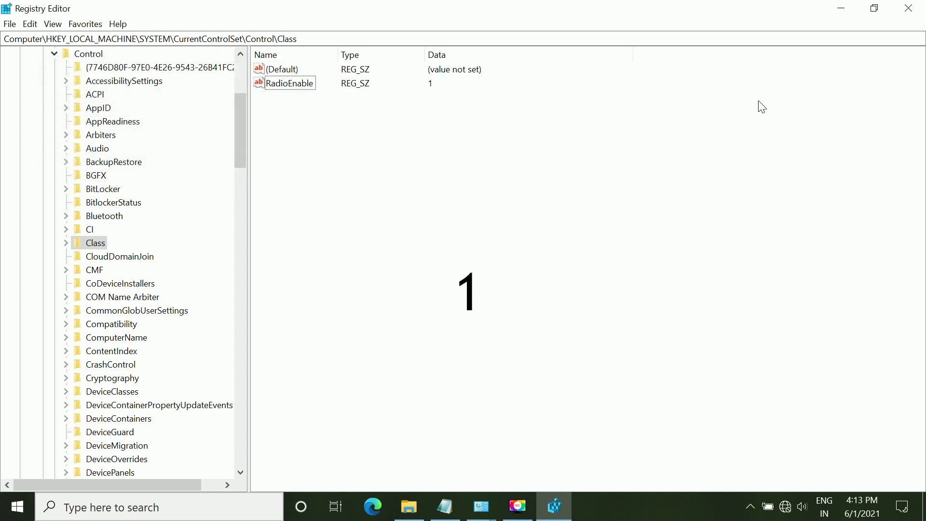
left_click(921, 9)
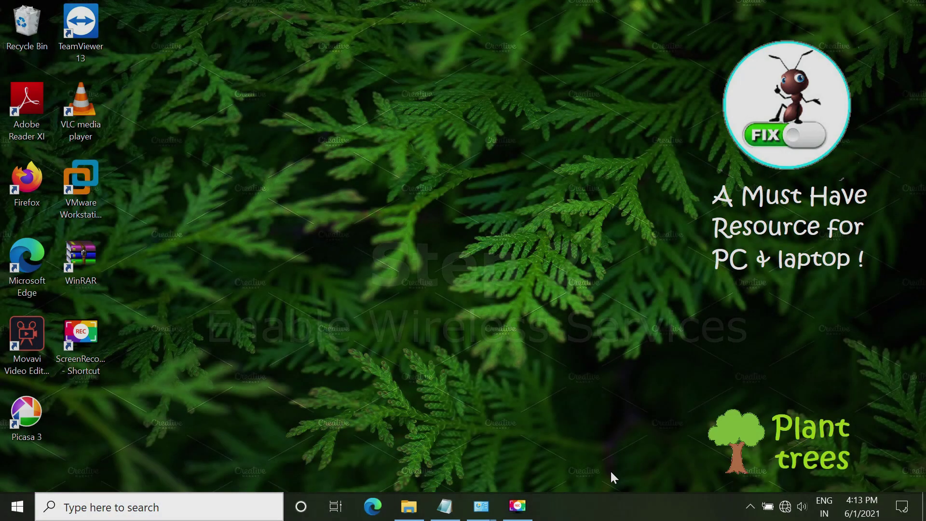
- Launch services.msc and jump to the services starting with 'netw'
key("super+r")
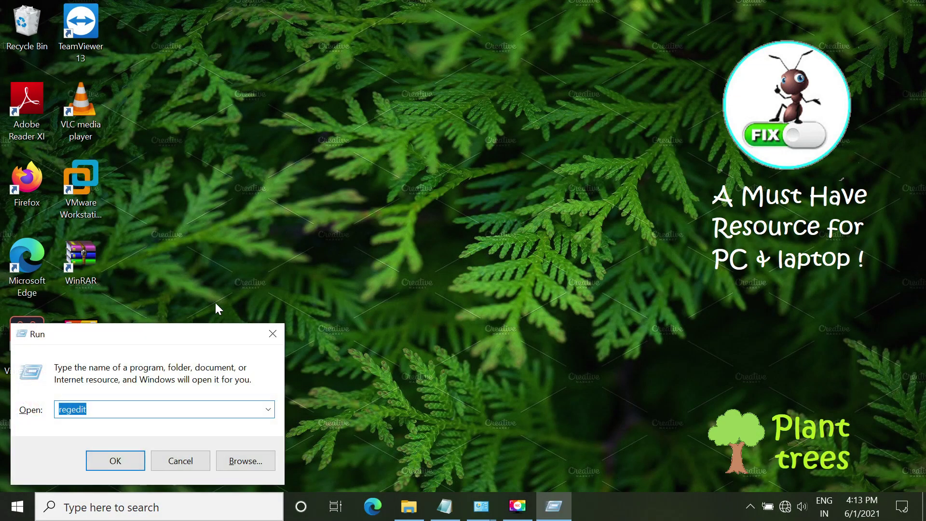
left_click_drag(158, 336, 457, 151)
type("s")
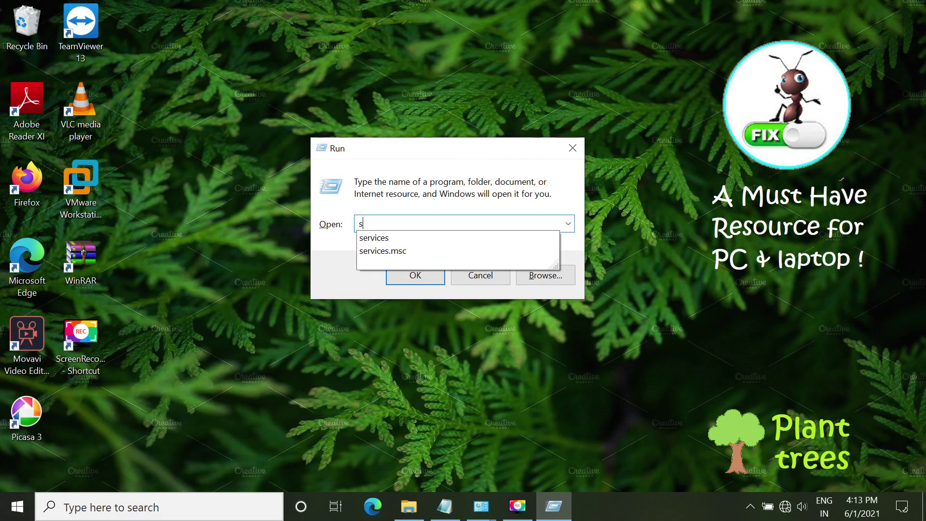
type("ervices.")
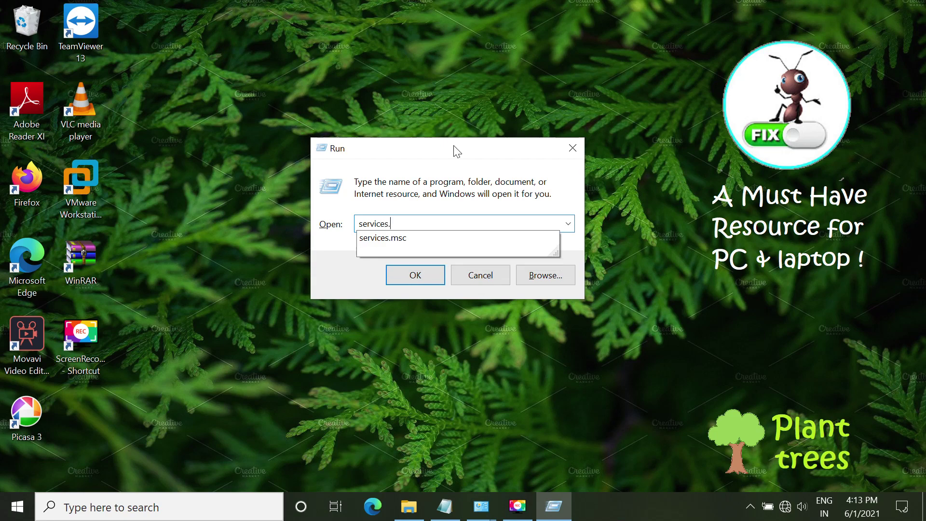
type("msc")
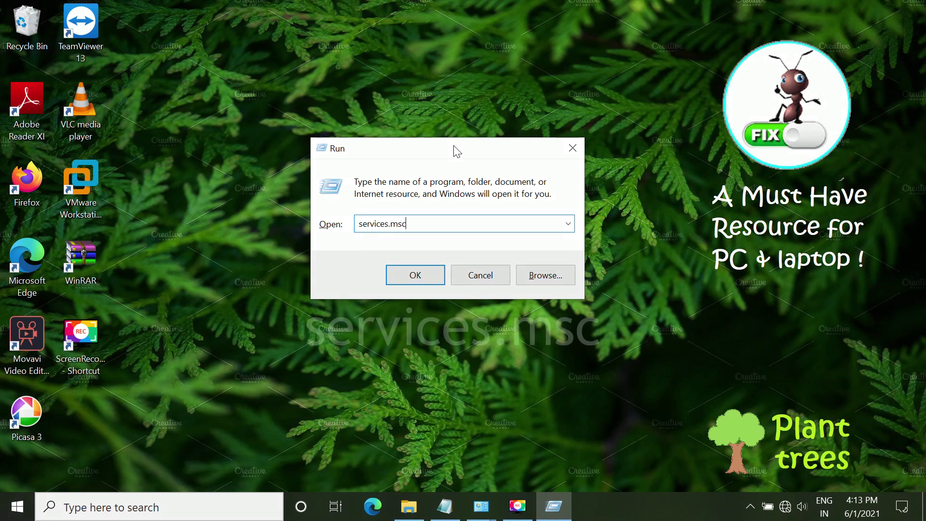
left_click(402, 275)
left_click(404, 165)
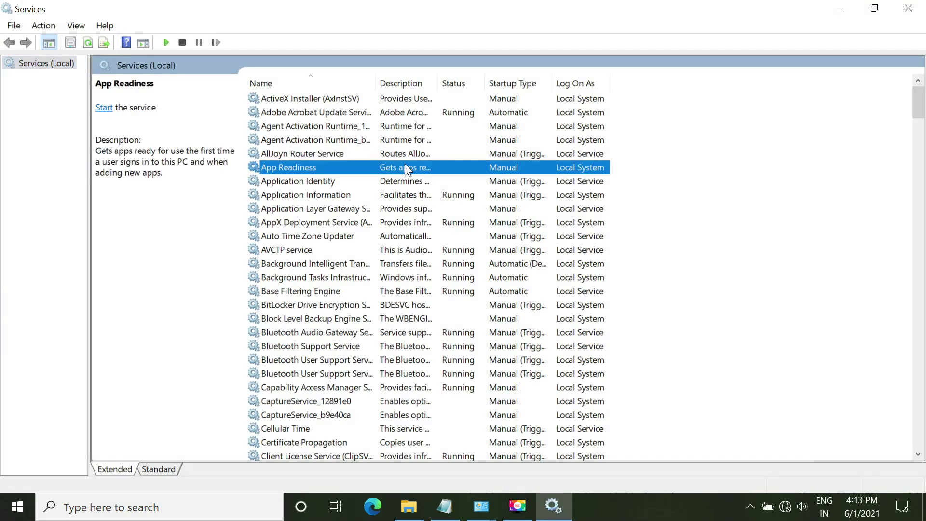
key("Home")
type("netw")
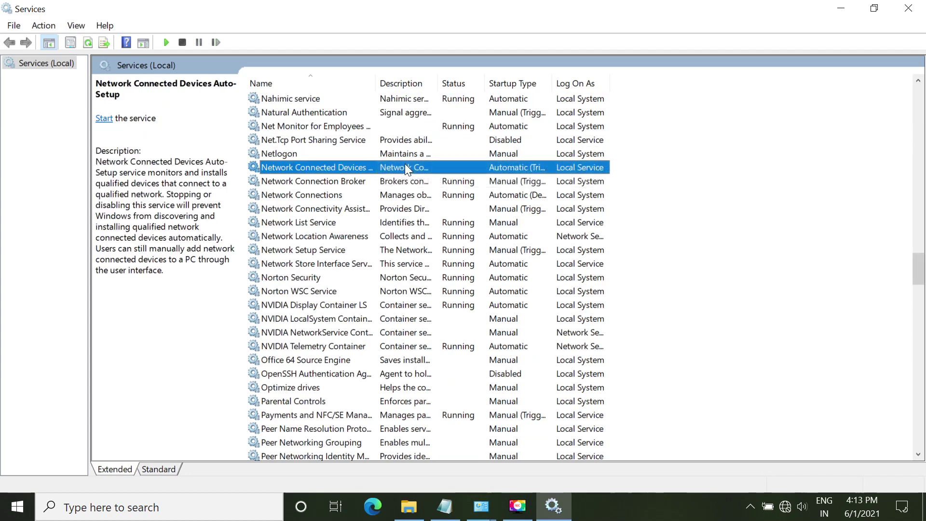
- Set Network Connected Devices Auto-Setup startup to Automatic (Delayed Start)
right_click(329, 166)
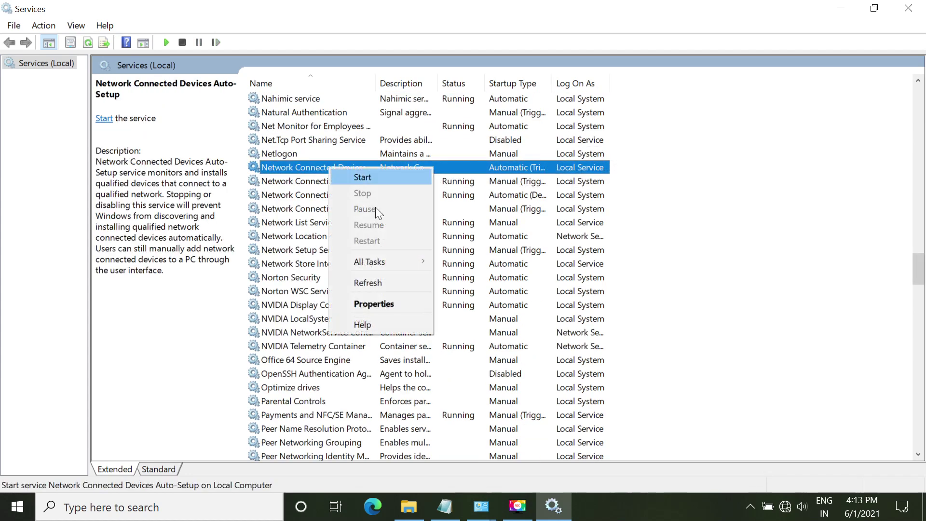
left_click(384, 303)
left_click(444, 236)
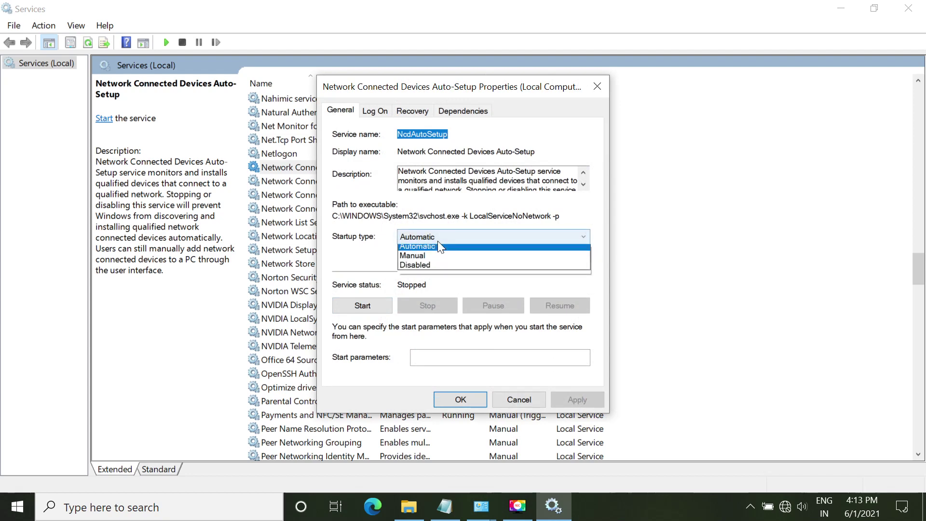
left_click(442, 249)
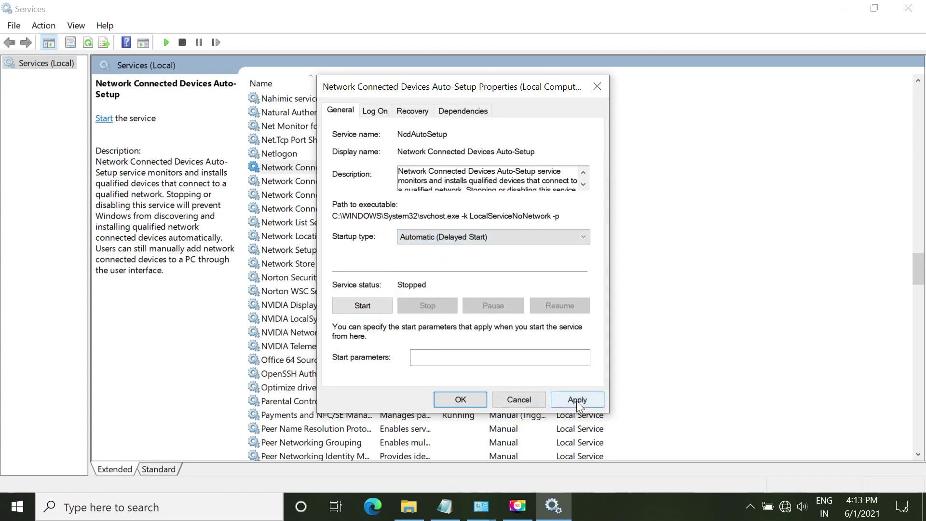
left_click(577, 401)
left_click(463, 400)
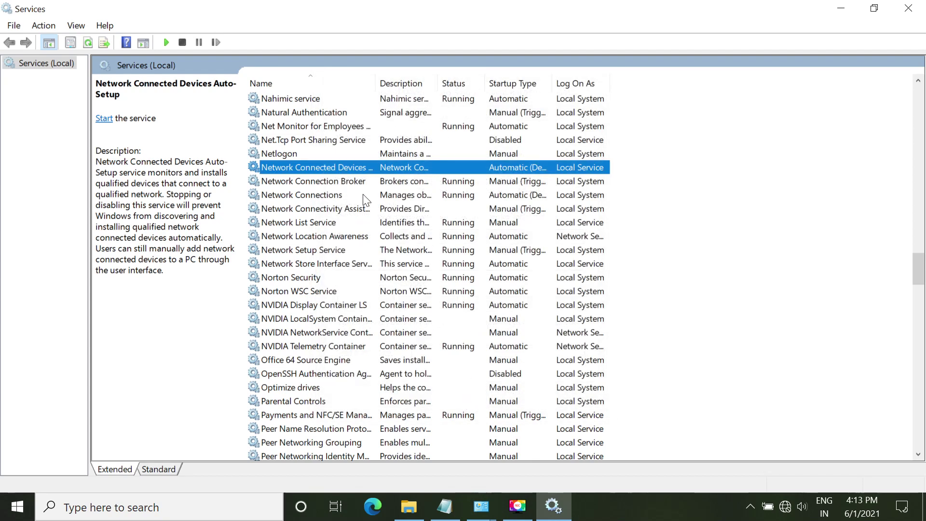
- Check the Network Connections service properties, widen the name column, then minimize Services
right_click(347, 198)
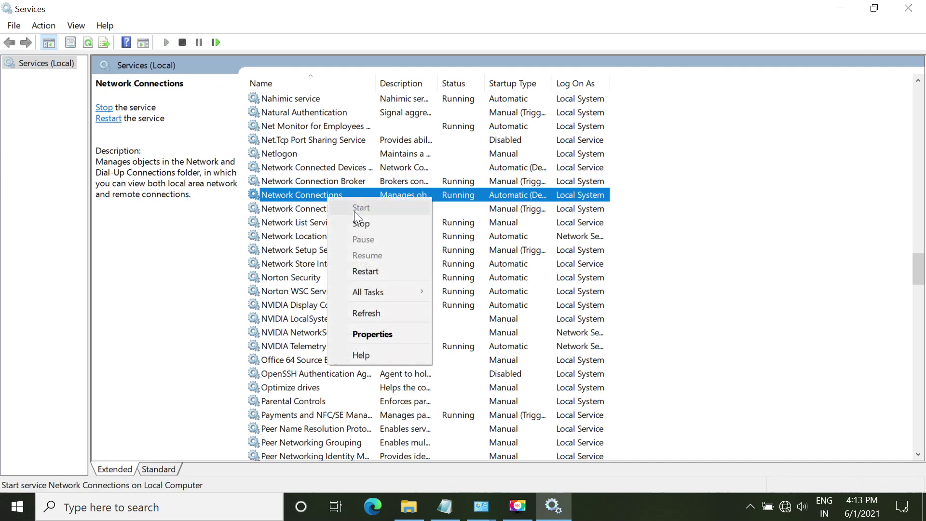
left_click(369, 333)
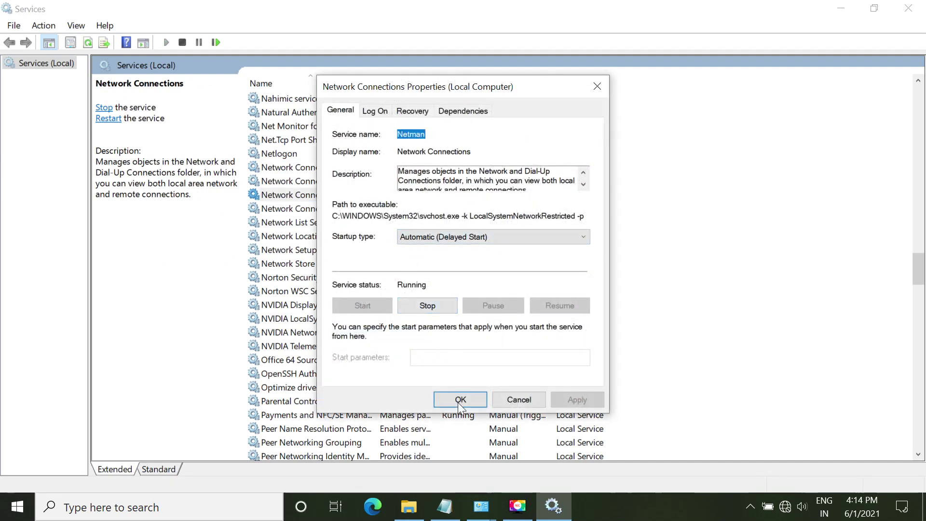
left_click(516, 399)
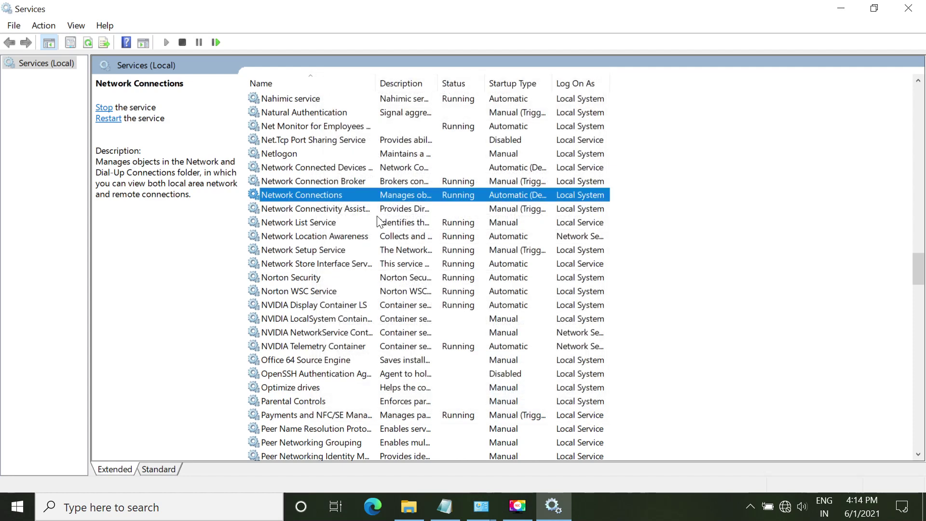
left_click(340, 167)
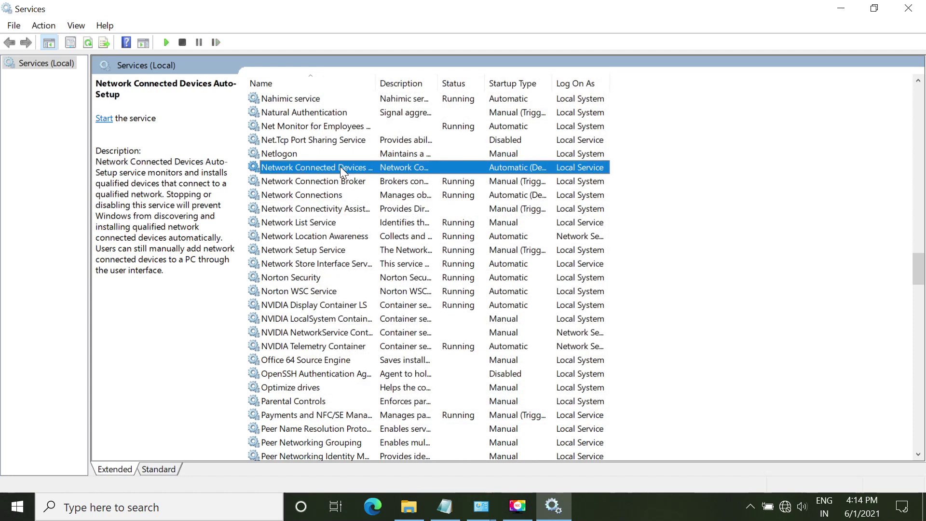
double_click(374, 81)
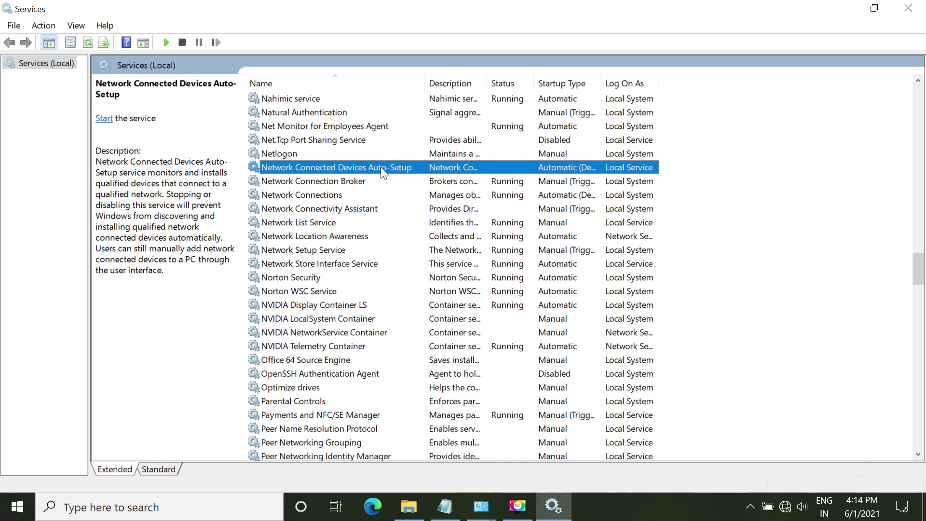
left_click(351, 195)
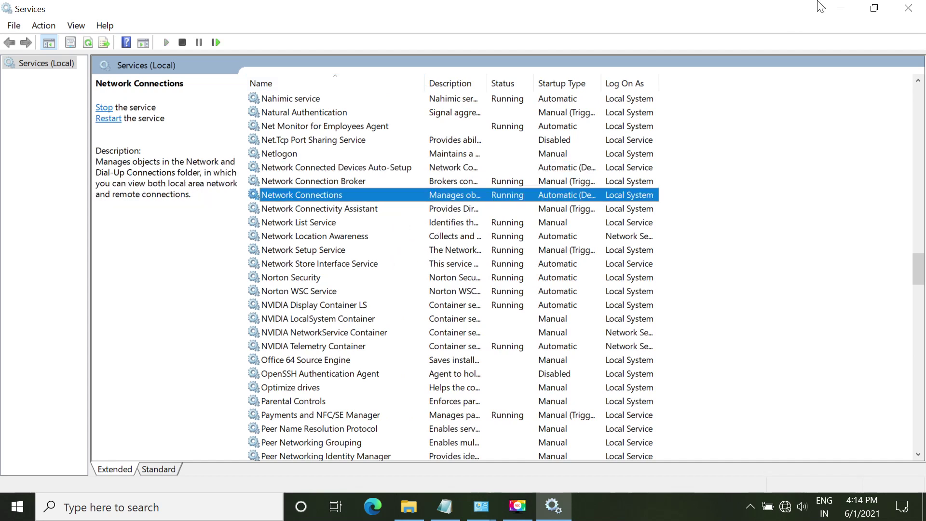
left_click(840, 13)
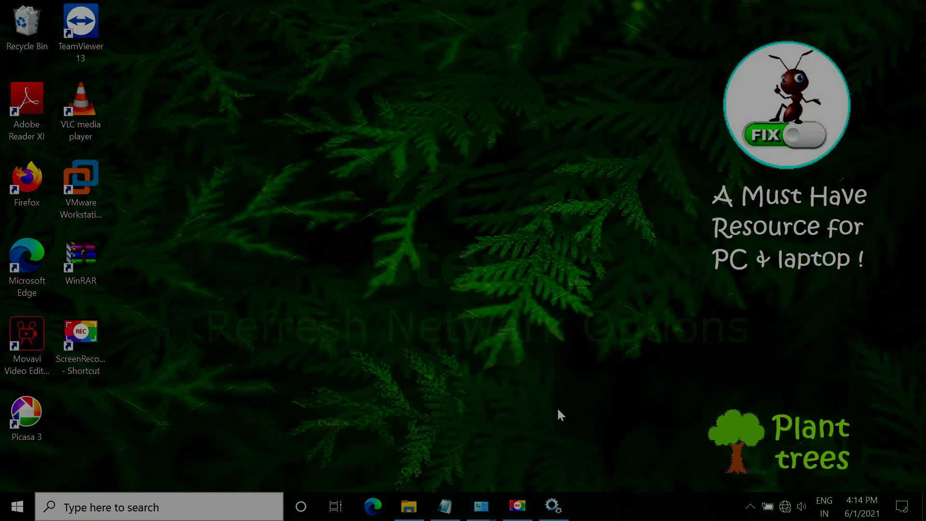
- Open Control Panel in Large icons view and open Internet Options
key("super")
type("control")
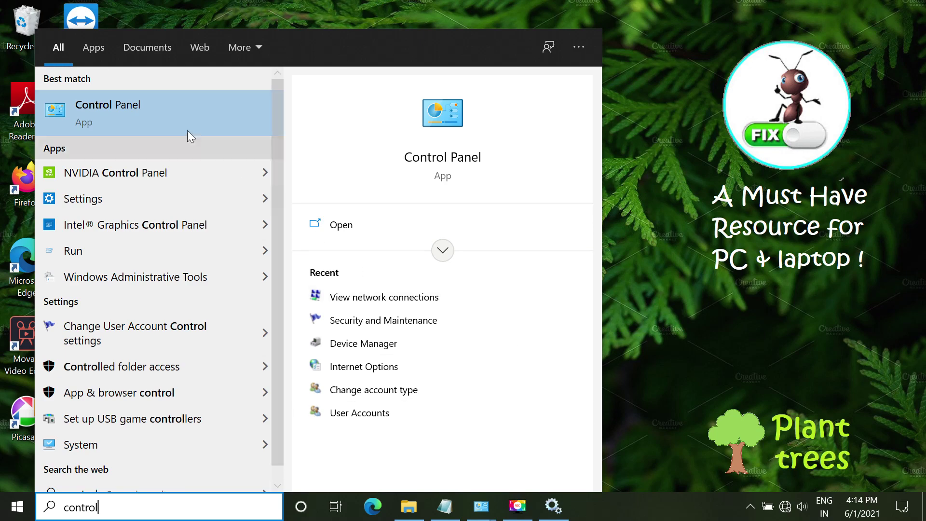
left_click(169, 115)
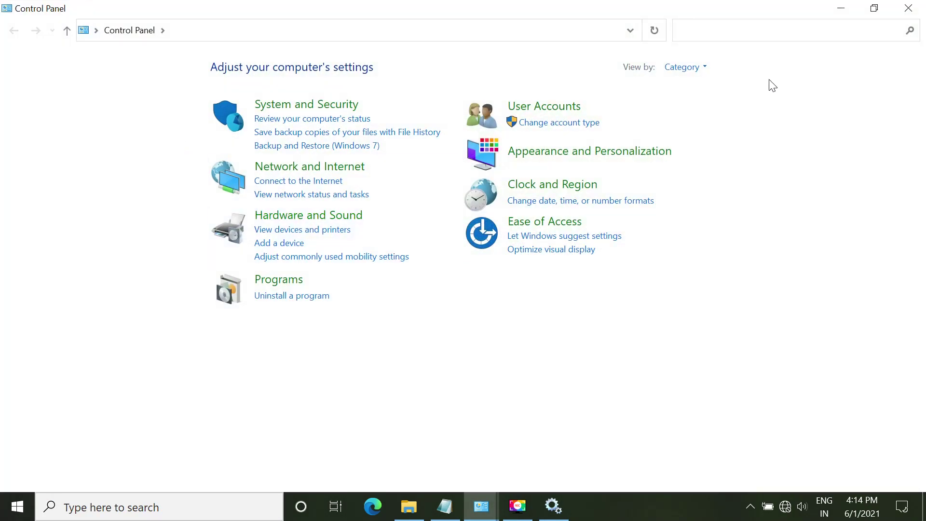
left_click(696, 67)
left_click(695, 105)
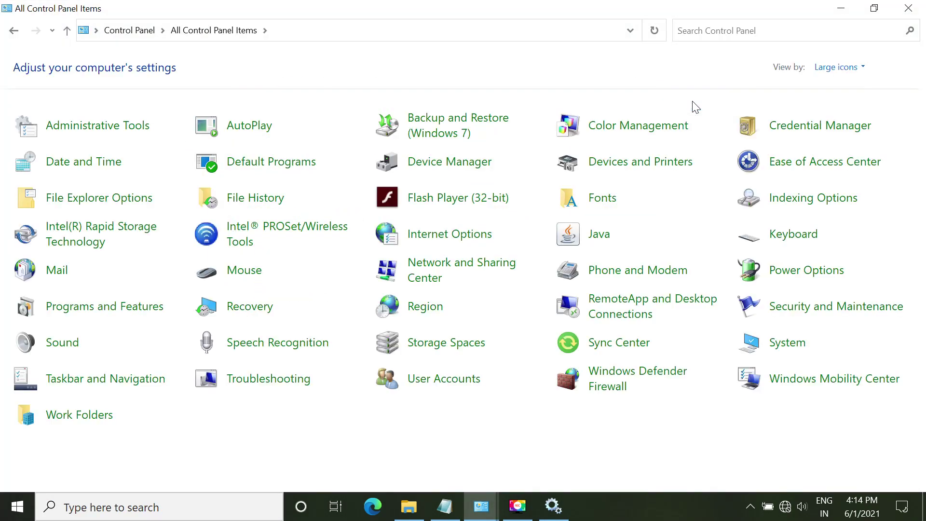
left_click(428, 244)
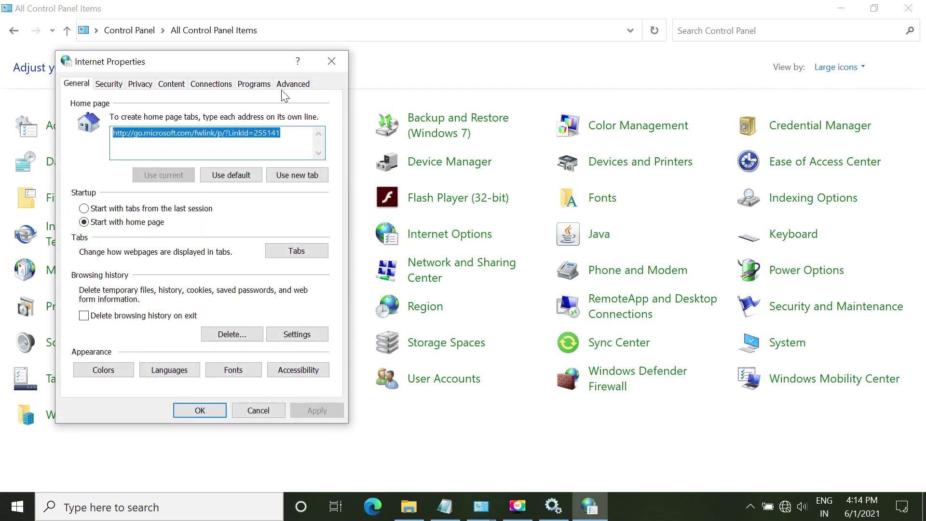
- Restore the advanced internet settings, enable Use SSL 3.0, and apply
left_click(286, 87)
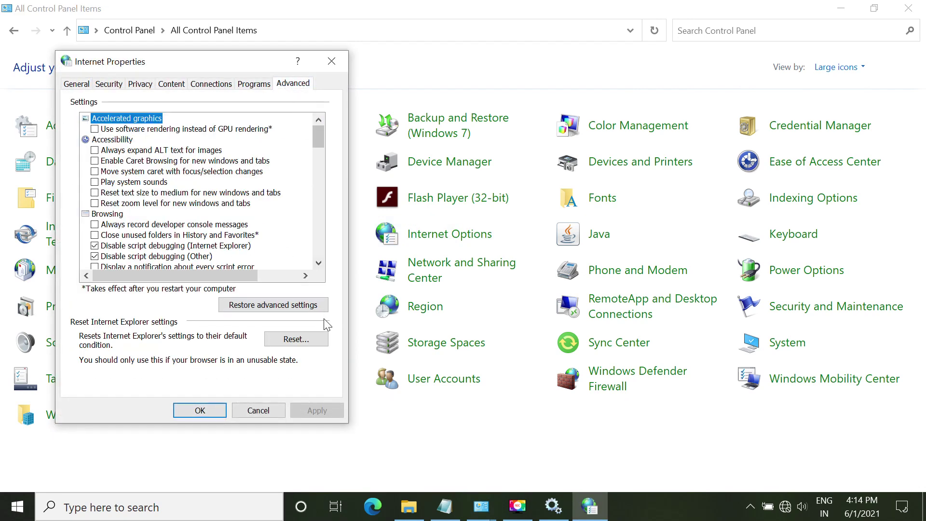
left_click(300, 305)
scroll(201, 229, "down", 15)
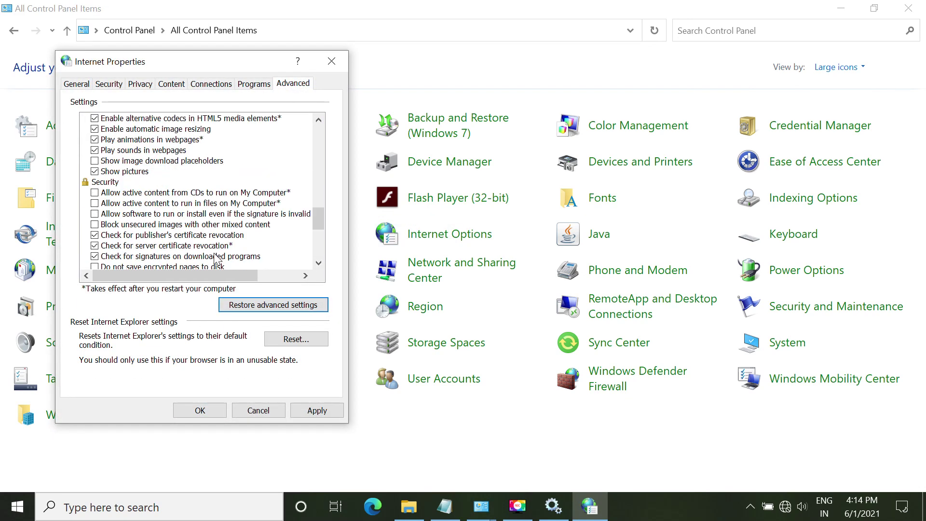
left_click(94, 182)
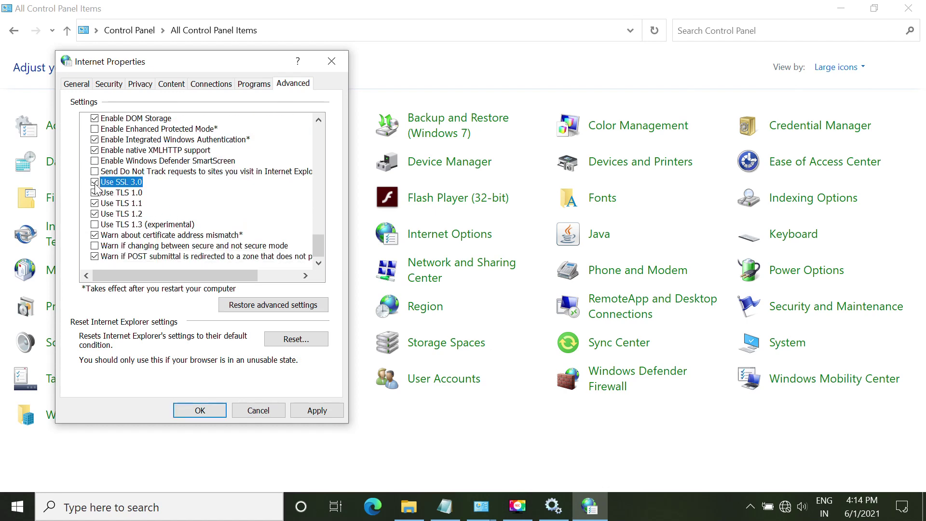
left_click(315, 410)
- Reset all Internet Explorer settings to defaults and close Control Panel
left_click(285, 340)
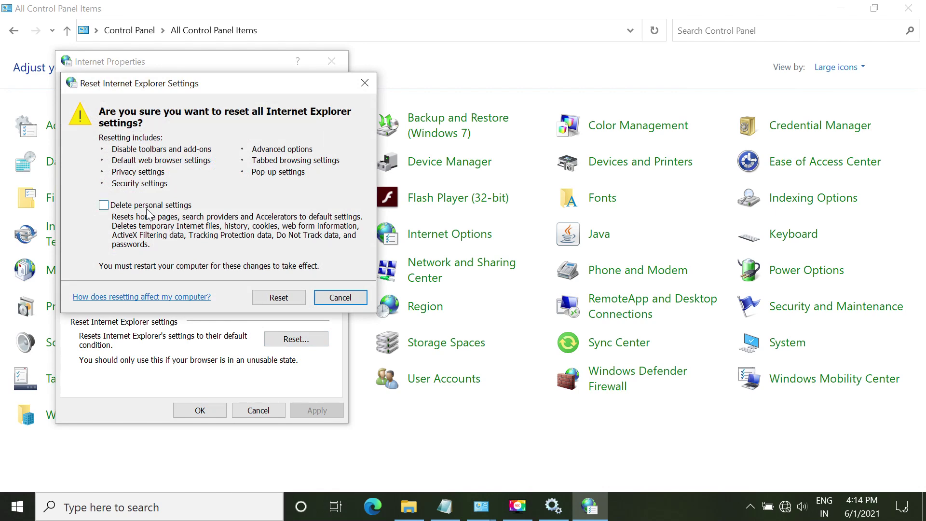
left_click(270, 291)
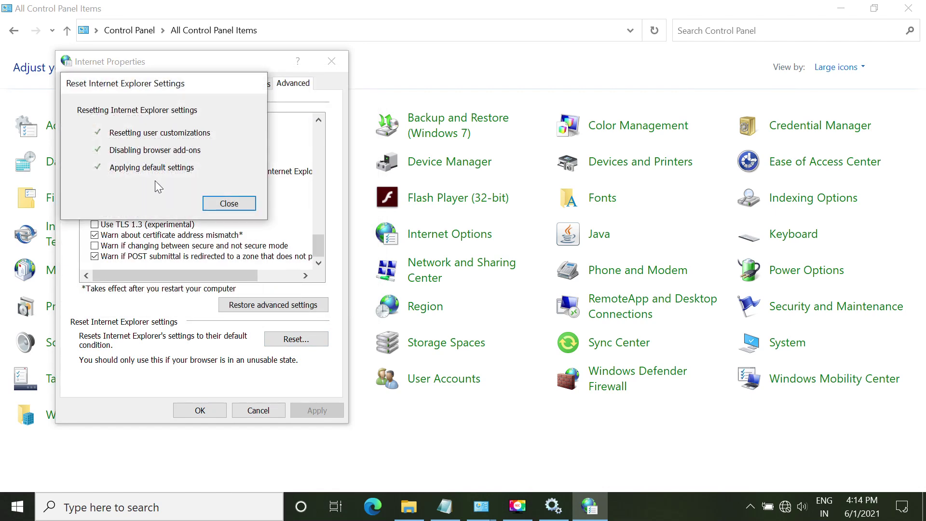
left_click(226, 203)
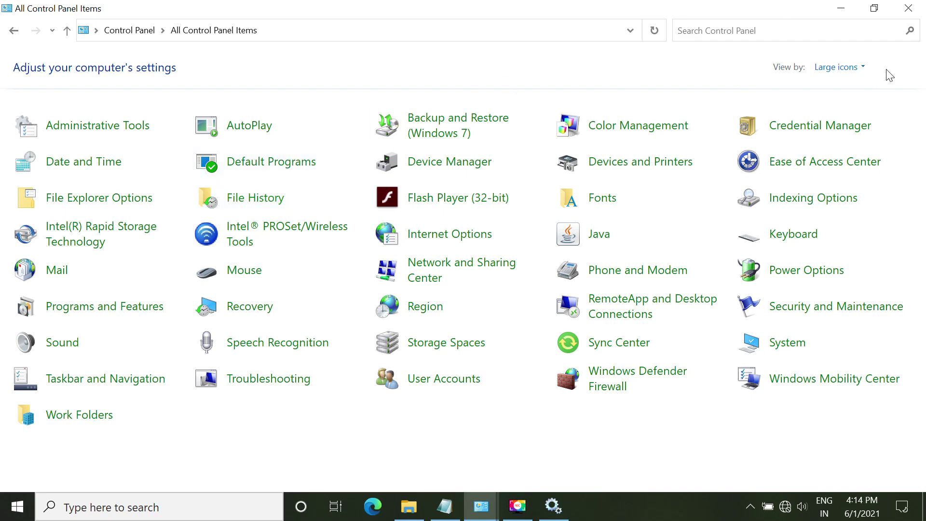
left_click(910, 9)
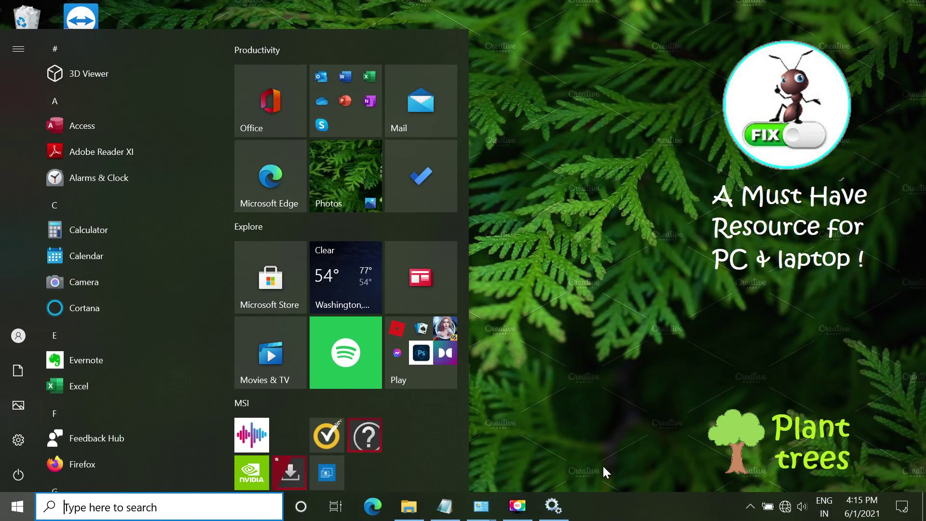
- Run Command Prompt as administrator from a 'cmd' search and centre its window
type("cmd")
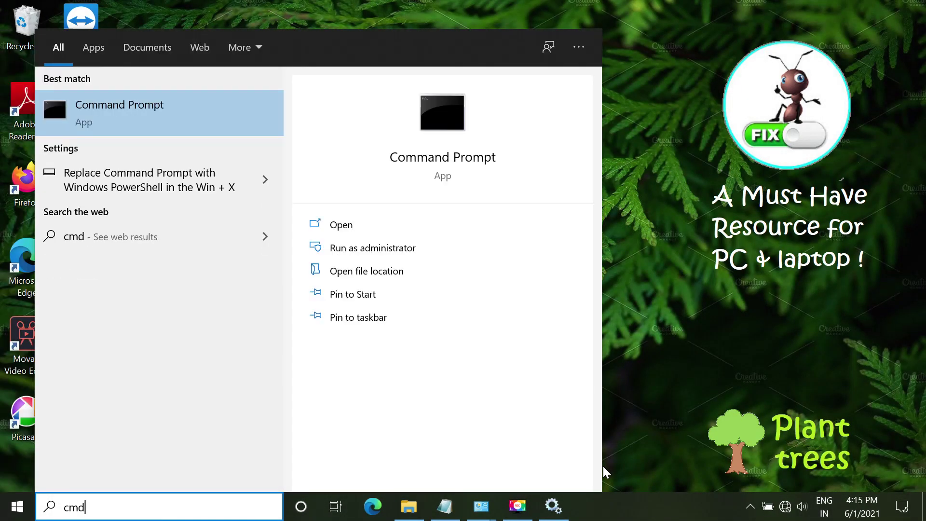
right_click(125, 100)
left_click(148, 116)
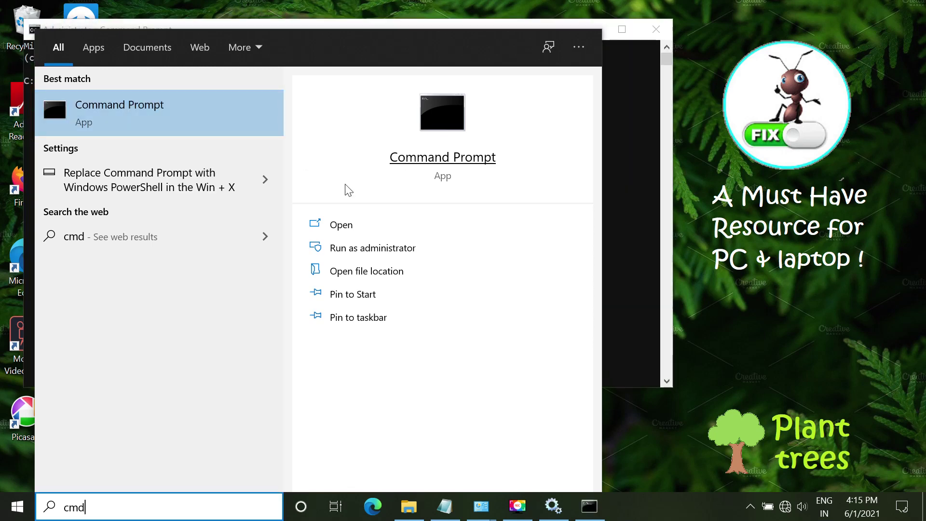
left_click(622, 164)
left_click_drag(470, 35, 617, 96)
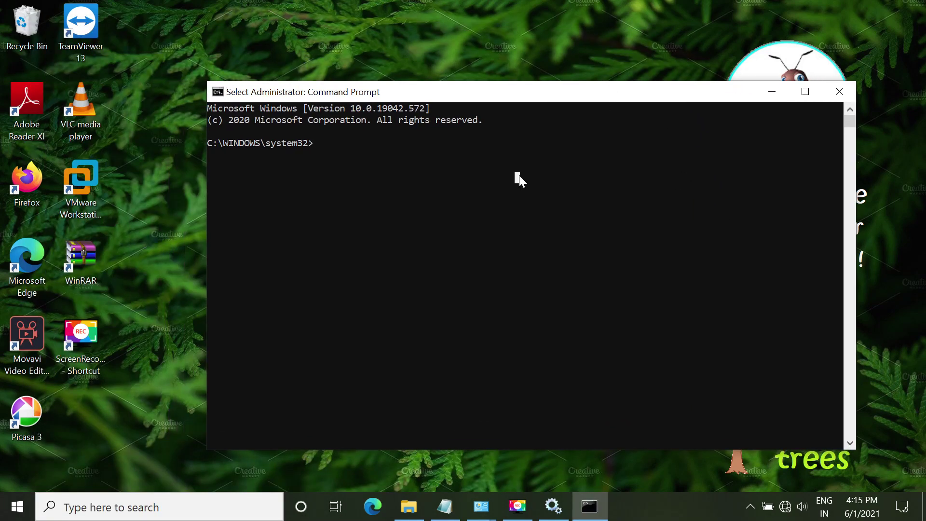
- Run netsh winsock reset and netsh winsock reset catalog
key("Escape")
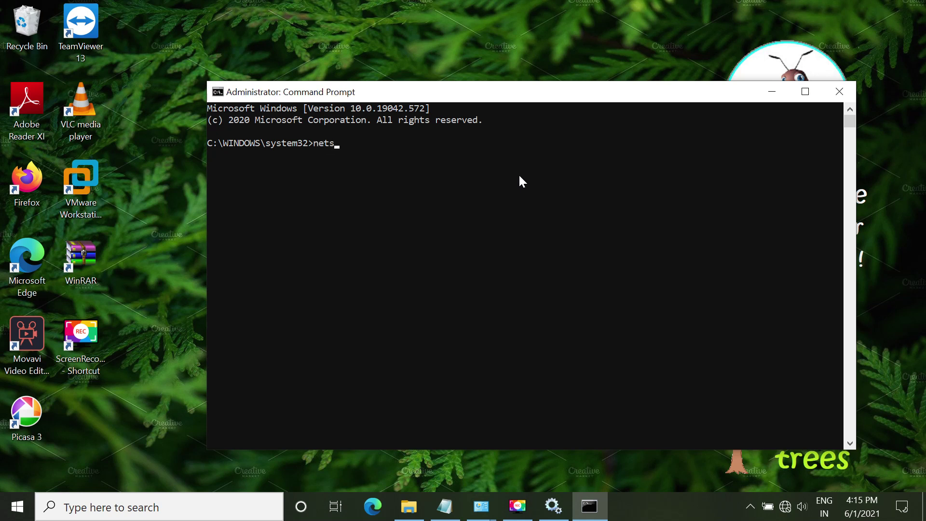
type("netsh winsock reset")
key("Return")
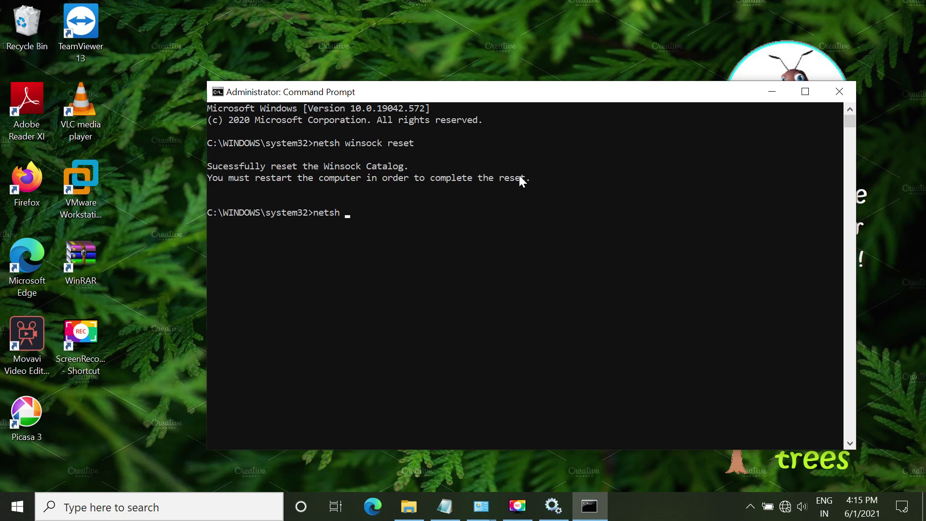
type("netsh winsock reset catalog")
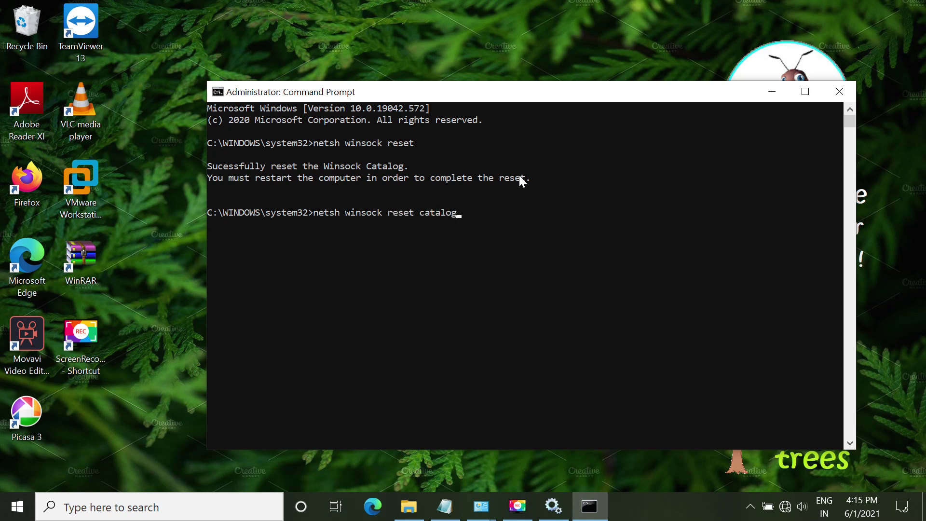
key("Return")
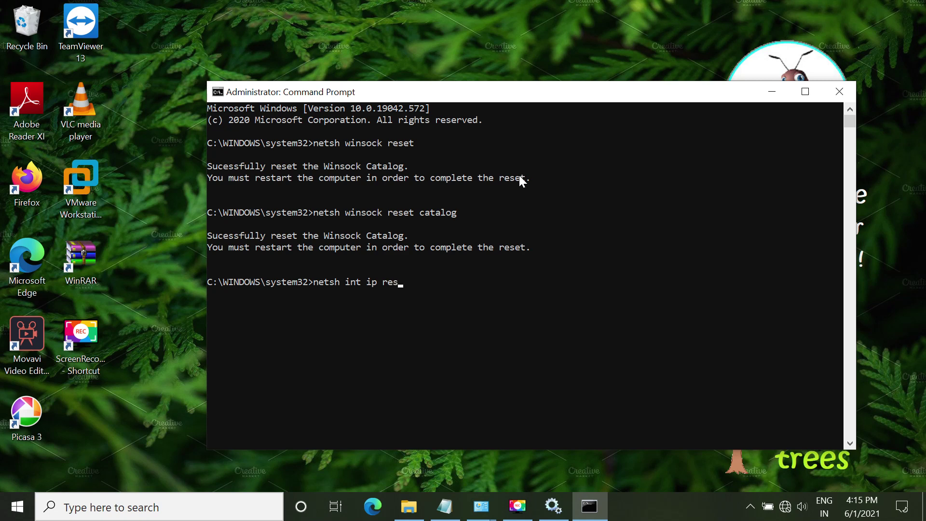
- Reset the IP stack with log file resetlog.txt, then clear the console with cls
type("resetlog.txt")
key("Return")
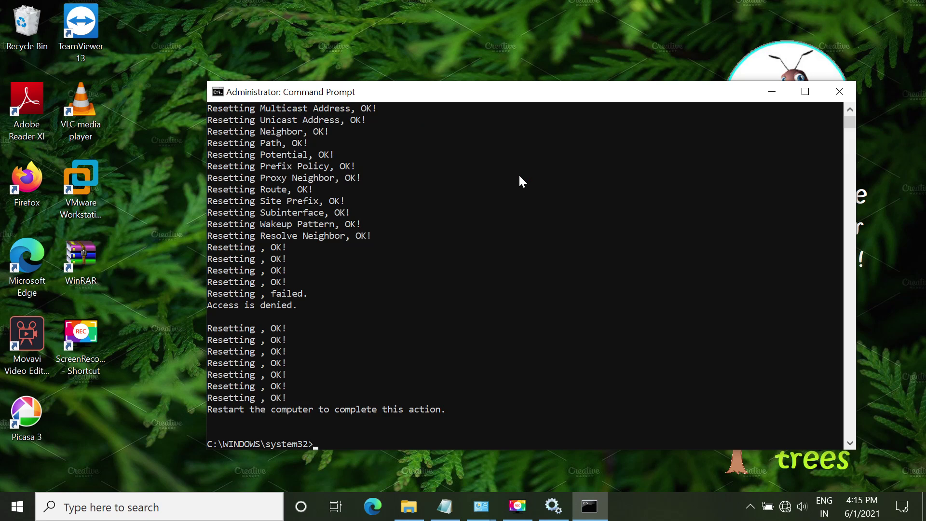
type("cls")
key("Return")
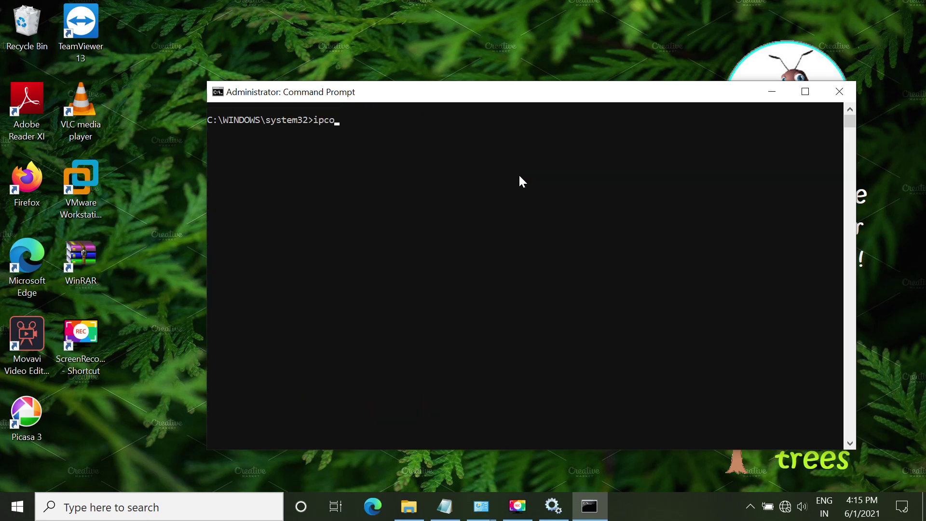
- Release and renew the IP addresses with ipconfig /release and /renew, clearing the console
type("ipconfig /release")
key("Return")
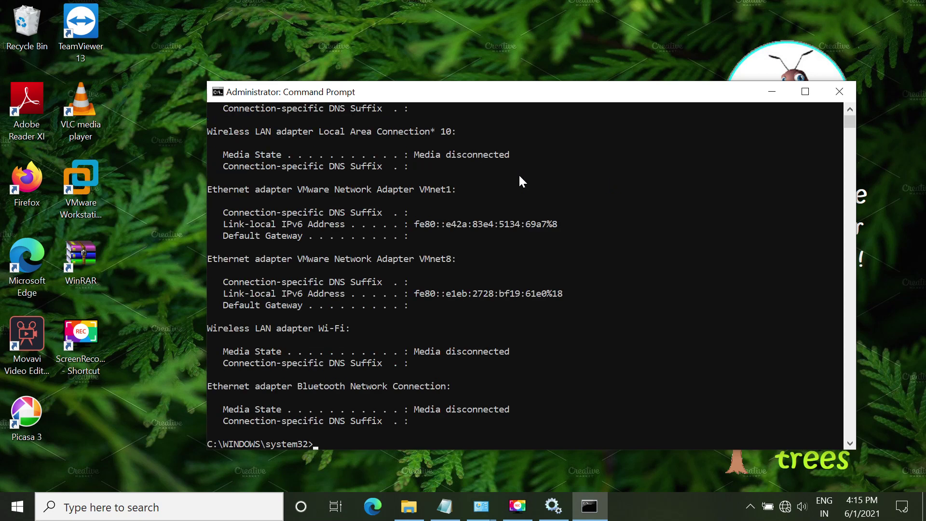
type("cls")
key("Return")
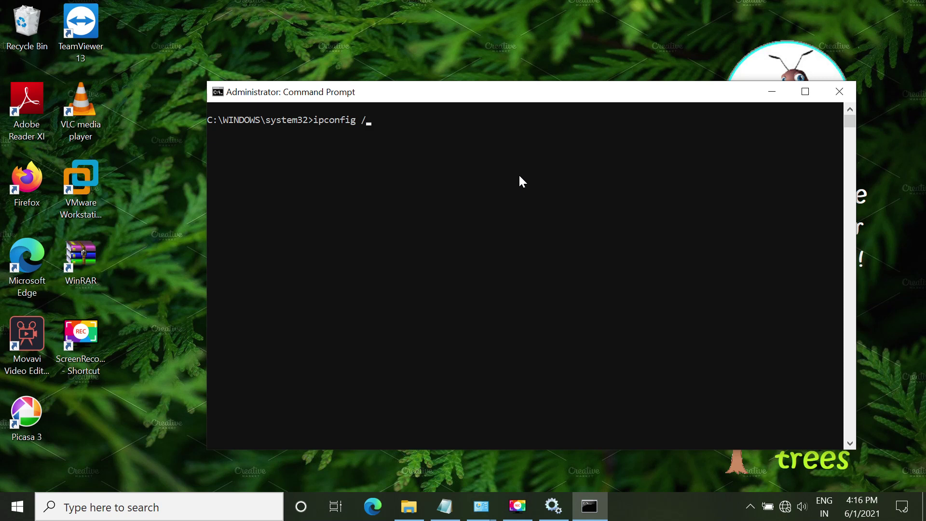
type("ipconfig /renew")
key("Return")
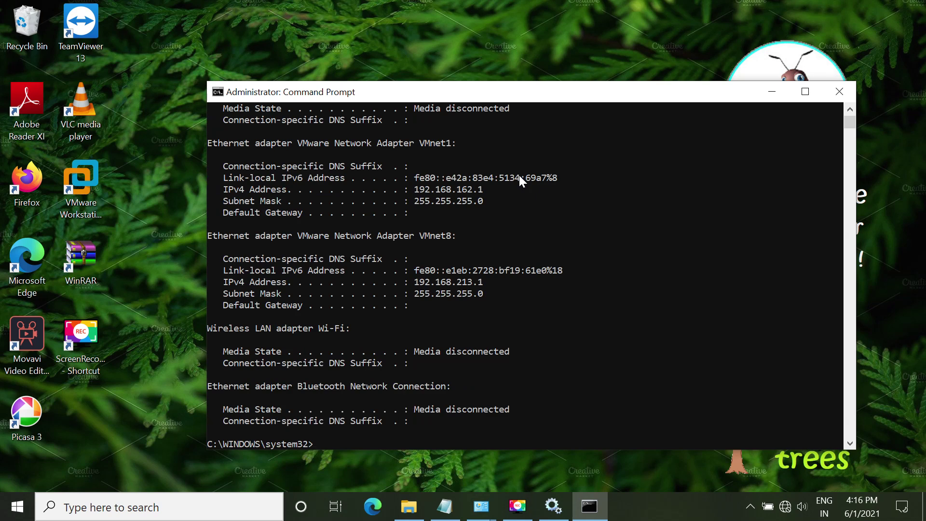
type("cls")
key("Return")
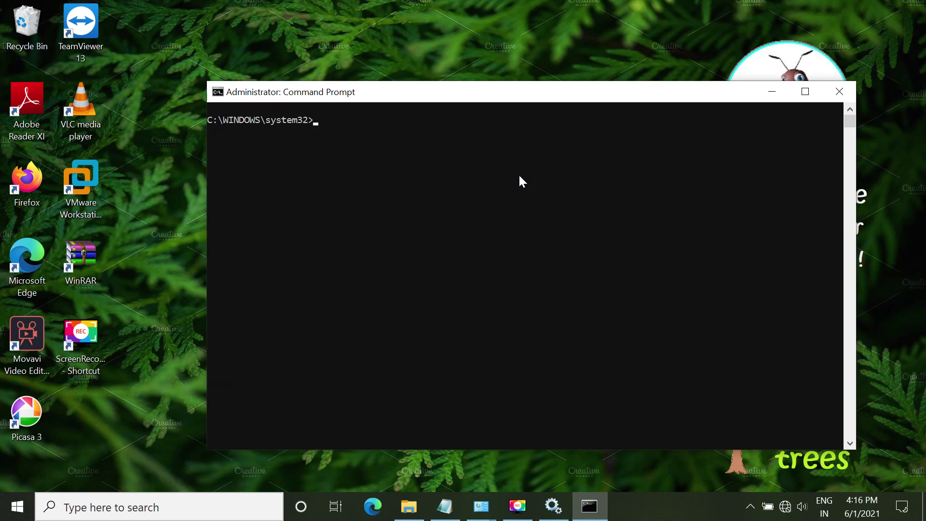
- Flush the DNS cache with ipconfig /flushdns, then exit Command Prompt
type("net")
key("BackSpace")
key("BackSpace")
key("BackSpace")
key("BackSpace")
type("ipconfig /flushdns")
key("Return")
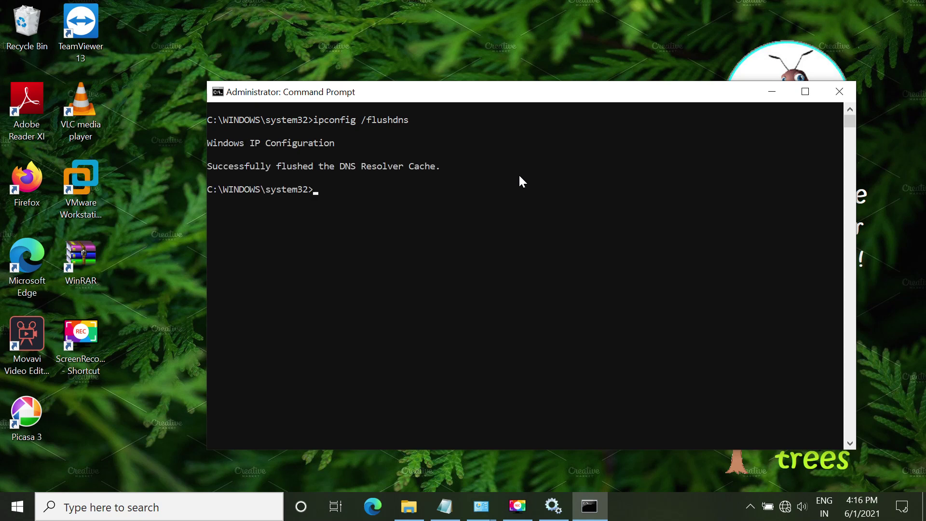
type("exit")
key("Return")
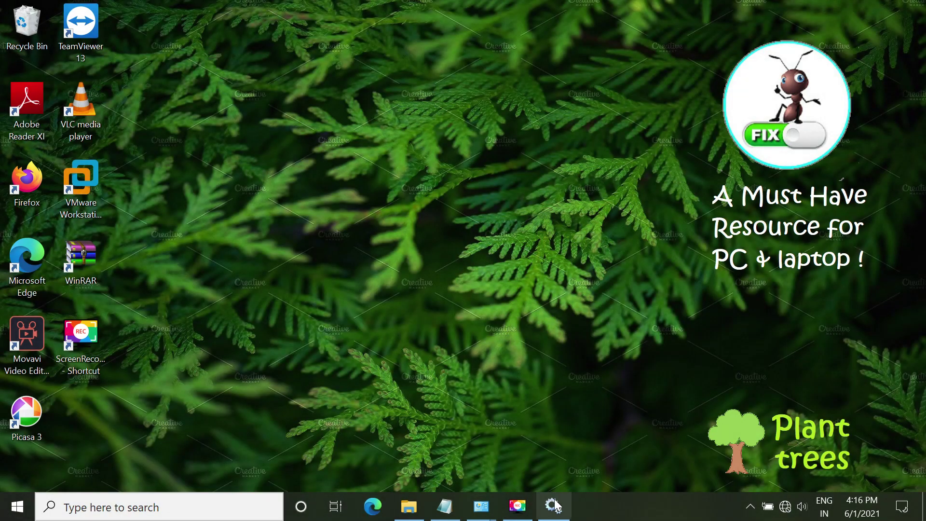
- Find the Wi-Fi Direct Services Connection Manager Service and start it
left_click(554, 506)
left_click(462, 279)
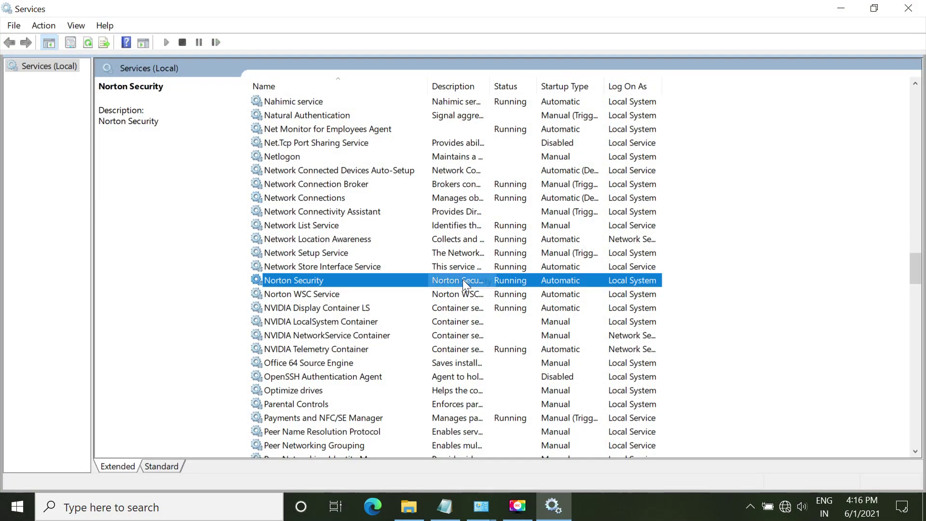
key("Home")
type("wi")
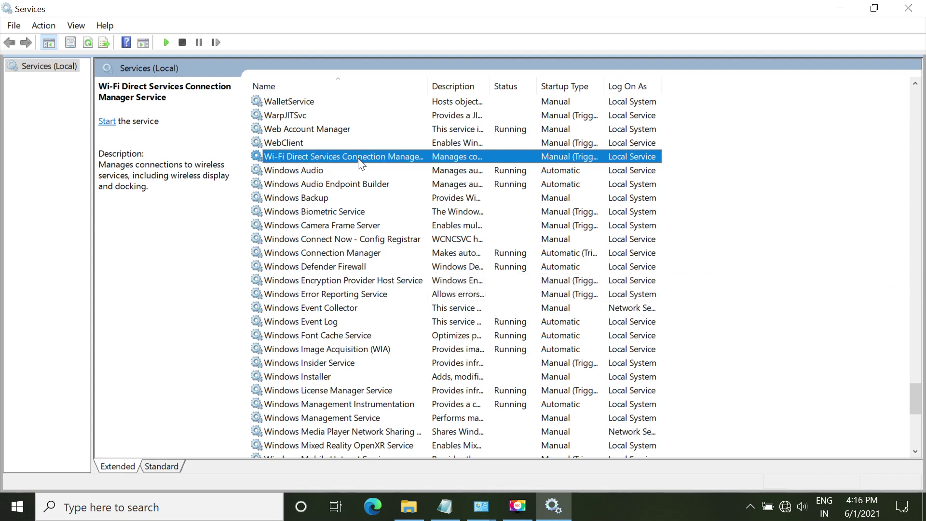
right_click(323, 158)
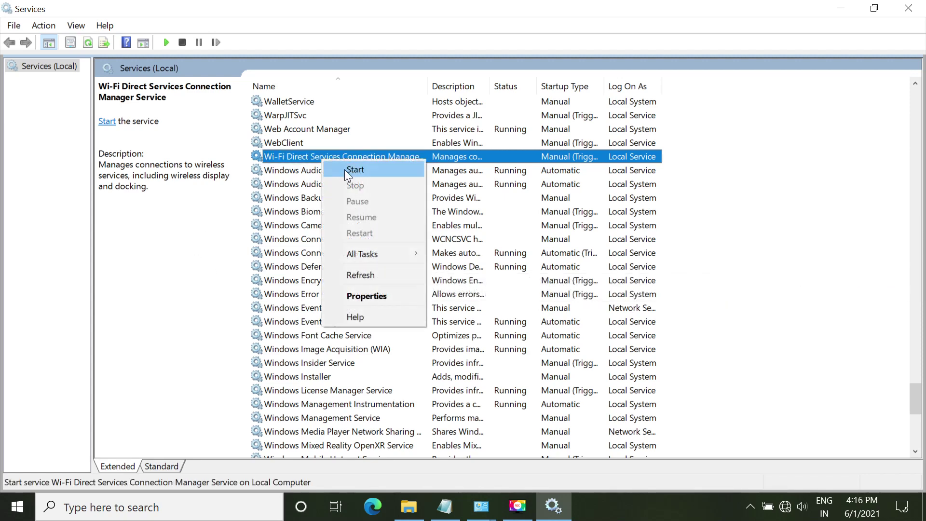
left_click(344, 170)
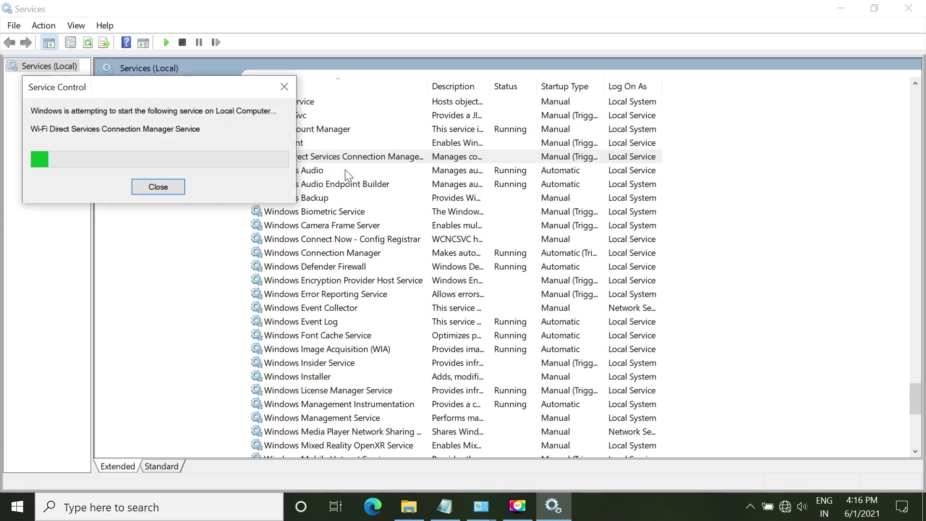
- Set its startup type to Automatic (Delayed Start), then minimize Services
right_click(340, 158)
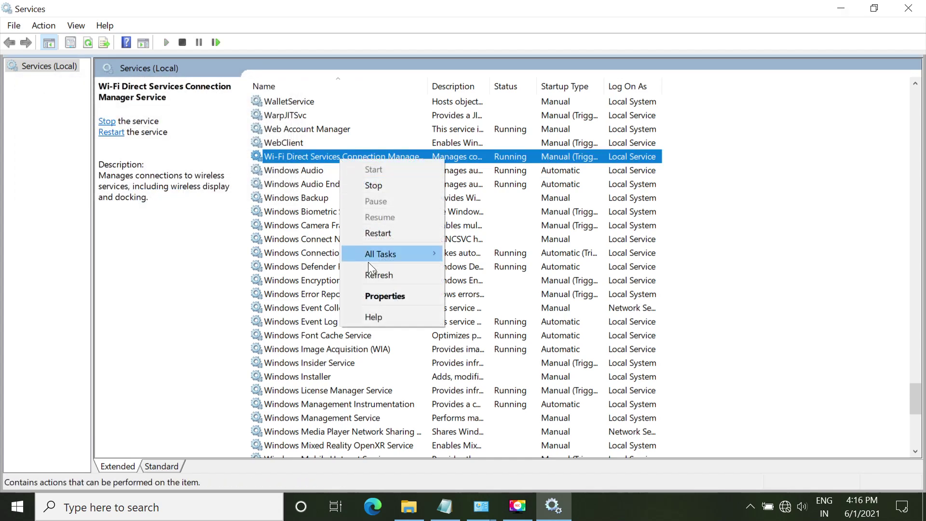
left_click(372, 294)
left_click(416, 234)
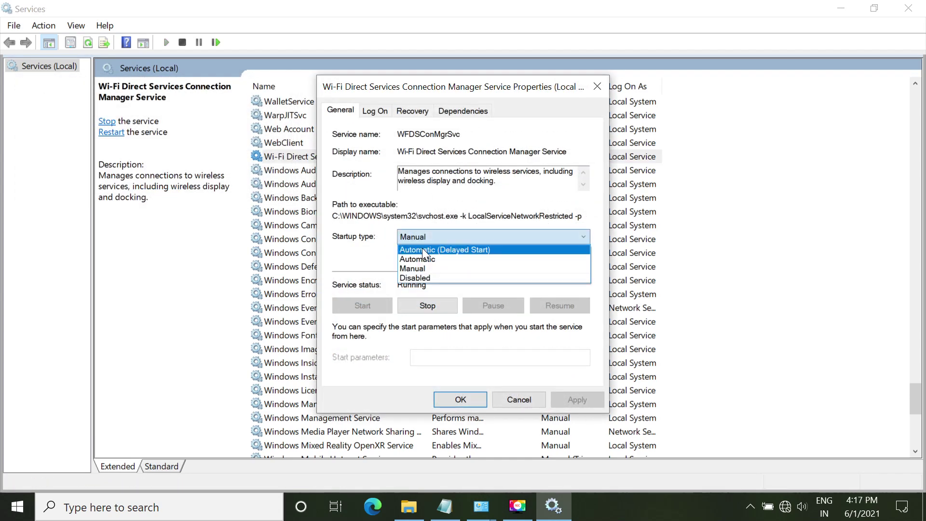
left_click(422, 249)
left_click(574, 399)
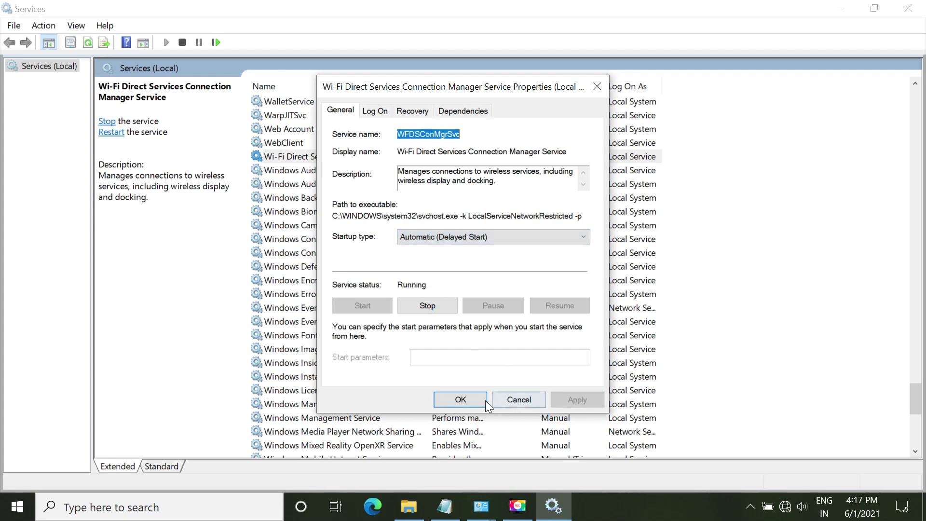
left_click(460, 401)
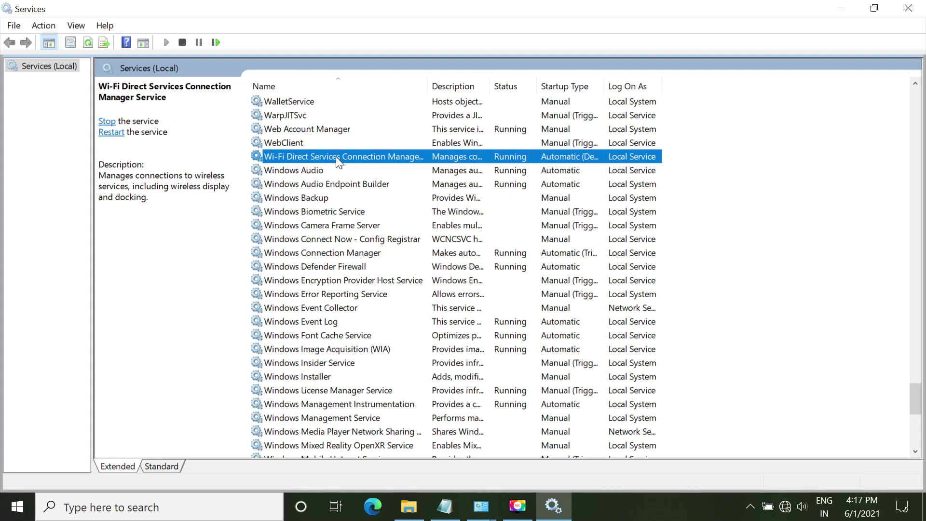
key("r")
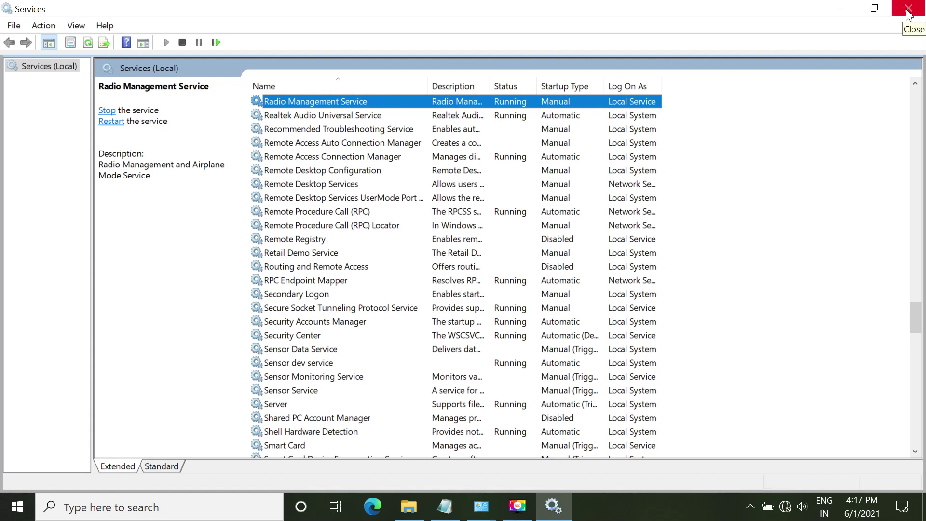
left_click(841, 9)
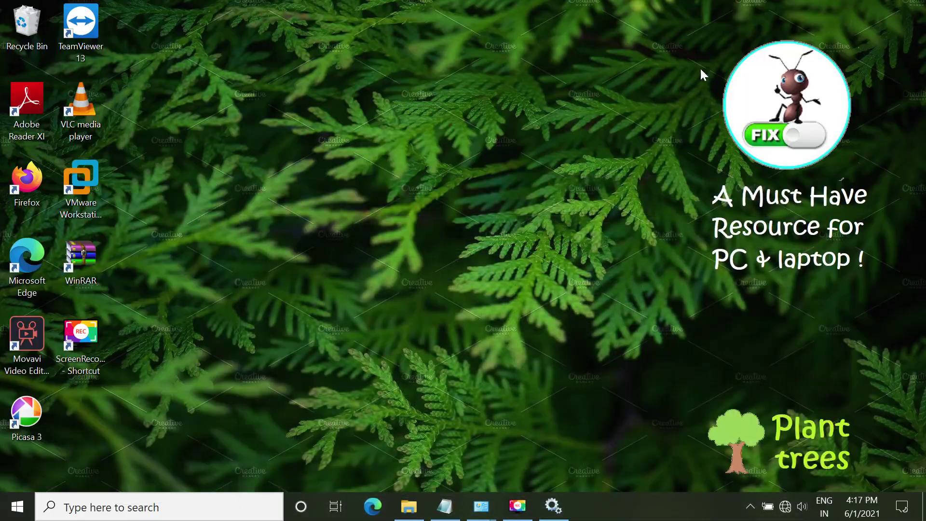
- Open Device Manager and expand Network adapters to the Intel wireless adapter
key("super+x")
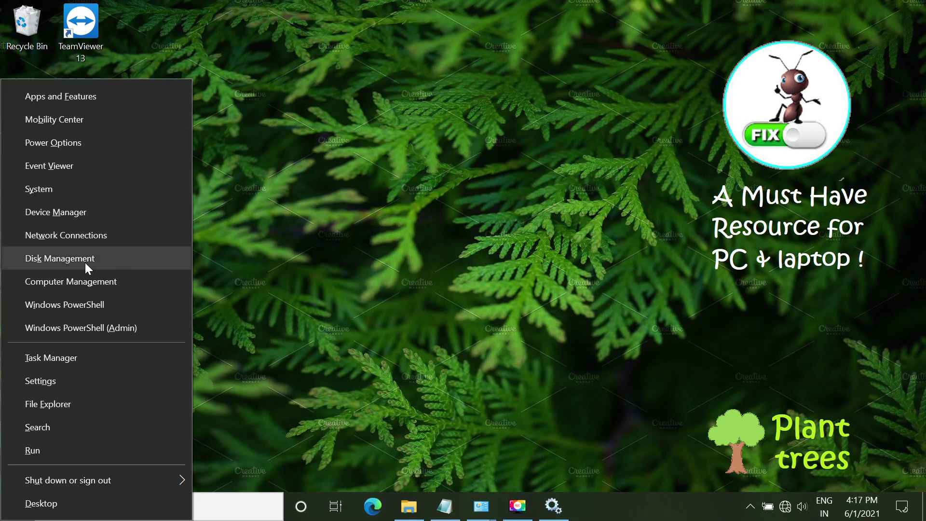
left_click(63, 212)
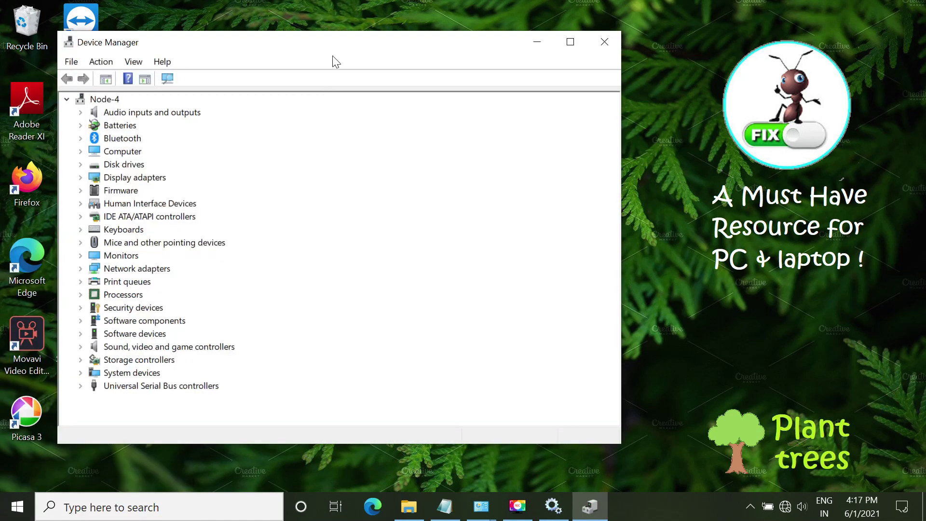
left_click_drag(332, 53, 526, 82)
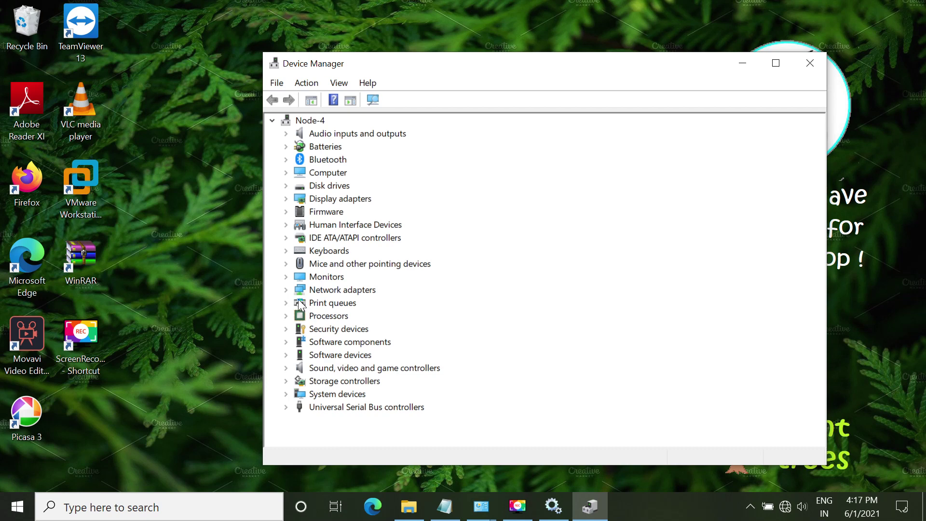
left_click(287, 290)
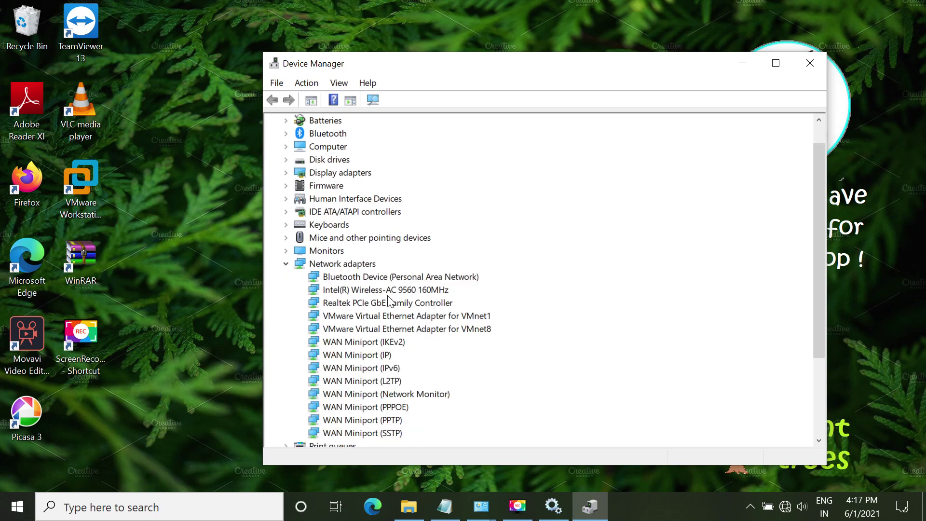
left_click(370, 291)
- Reinstall the Intel(R) Wireless-AC 9560 160MHz driver from drivers on the computer
right_click(367, 287)
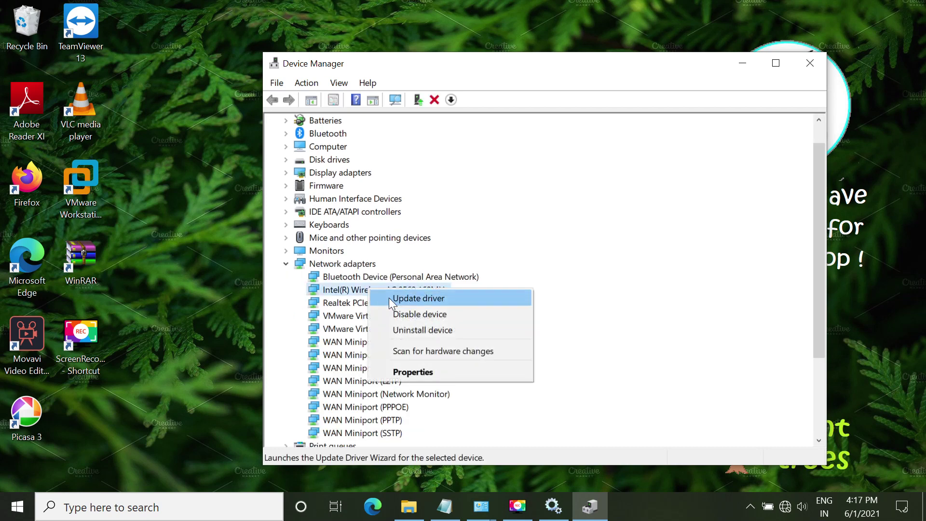
left_click(389, 297)
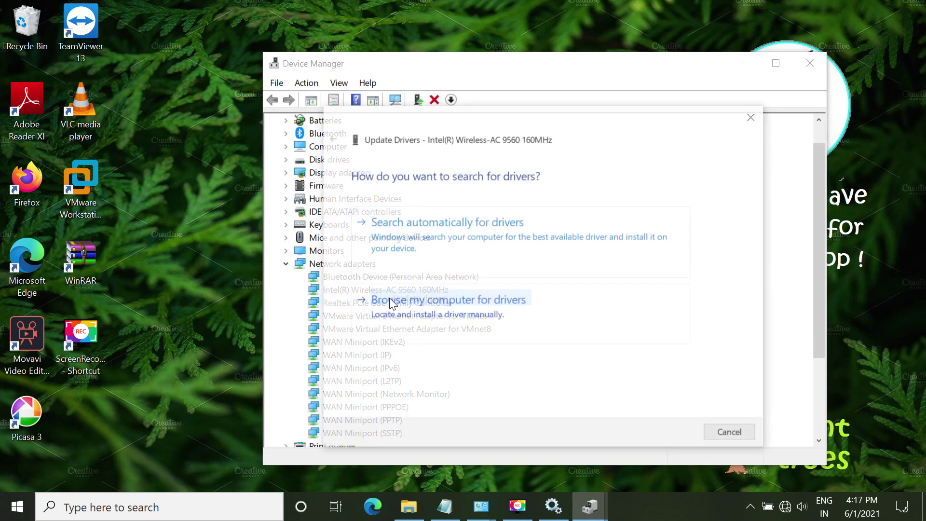
left_click(443, 304)
left_click(424, 337)
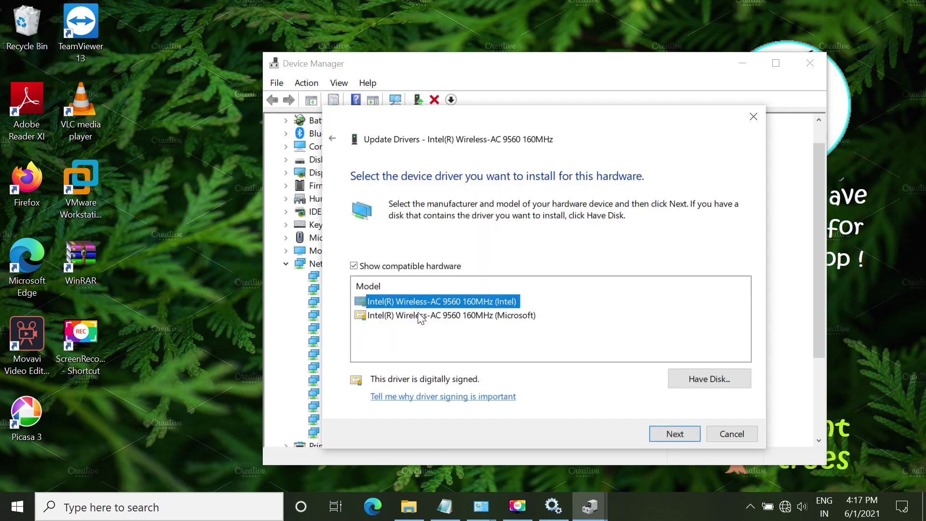
left_click(675, 437)
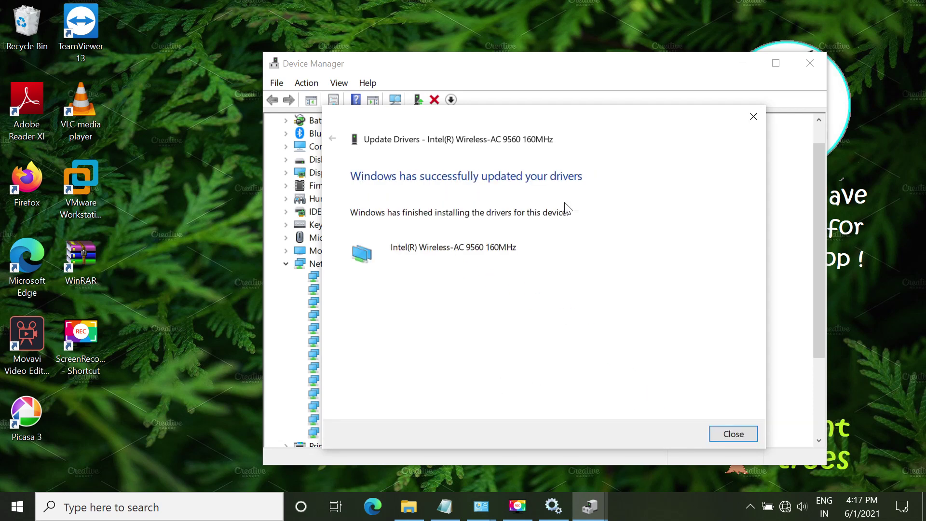
left_click(729, 435)
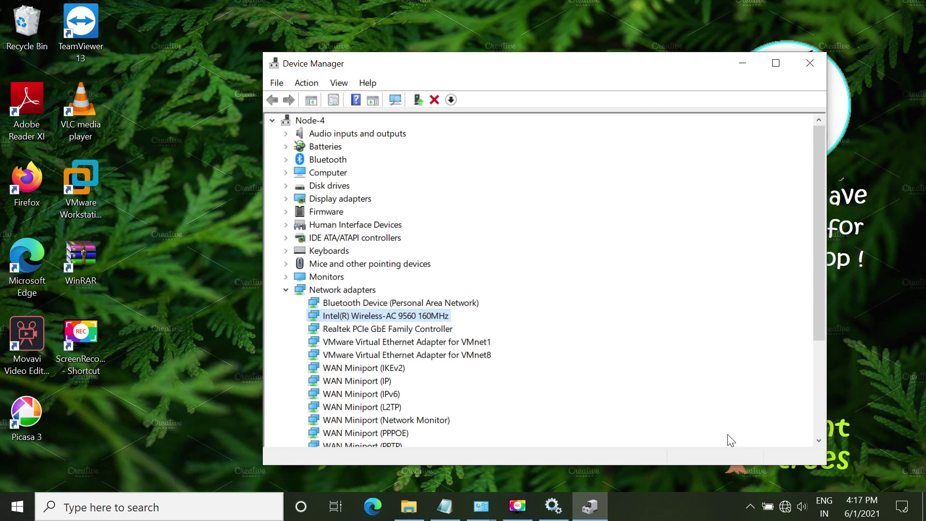
- Scan for hardware changes and close Device Manager
right_click(350, 262)
left_click(387, 274)
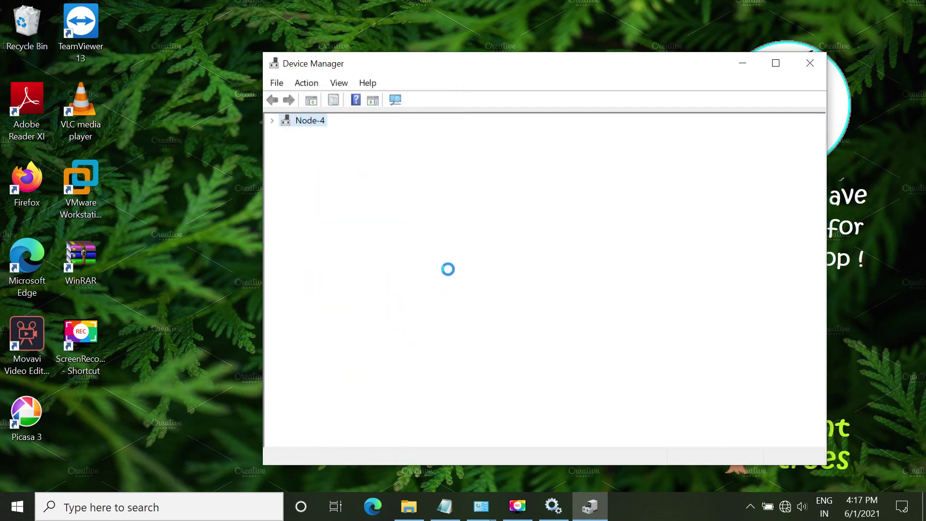
left_click(812, 65)
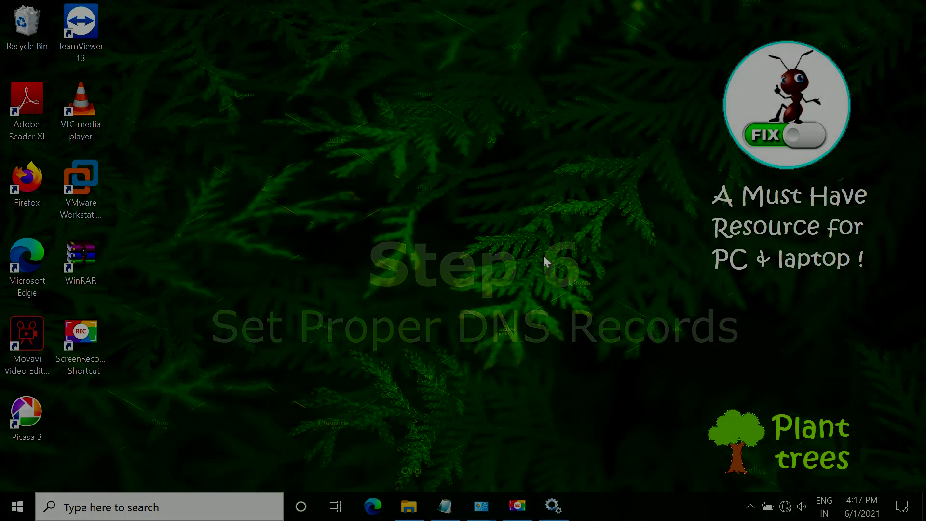
- Open Control Panel, search 'view network', and open View network connections
key("super")
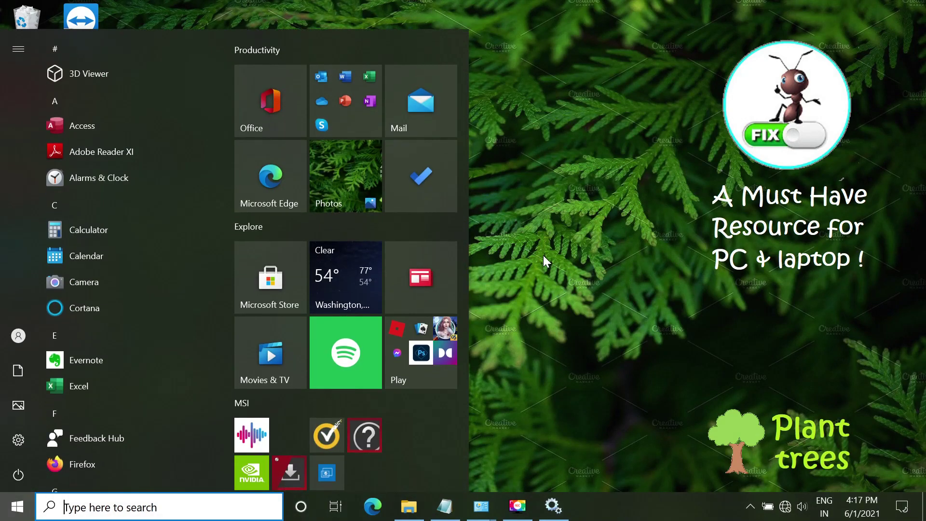
type("control")
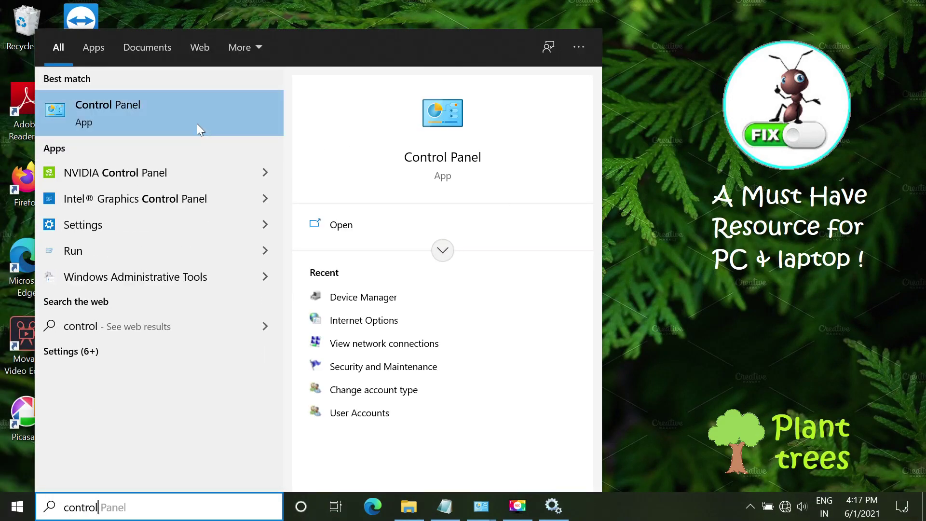
left_click(197, 124)
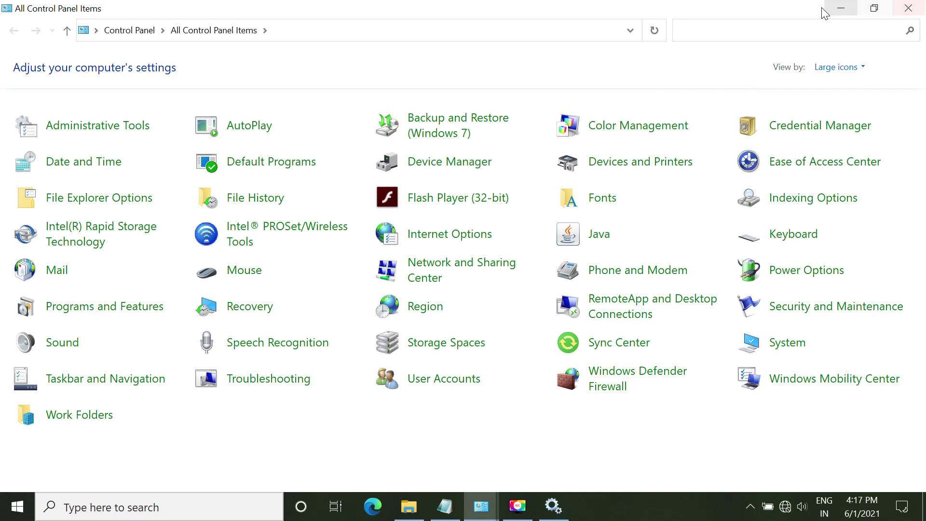
left_click(803, 32)
type("view")
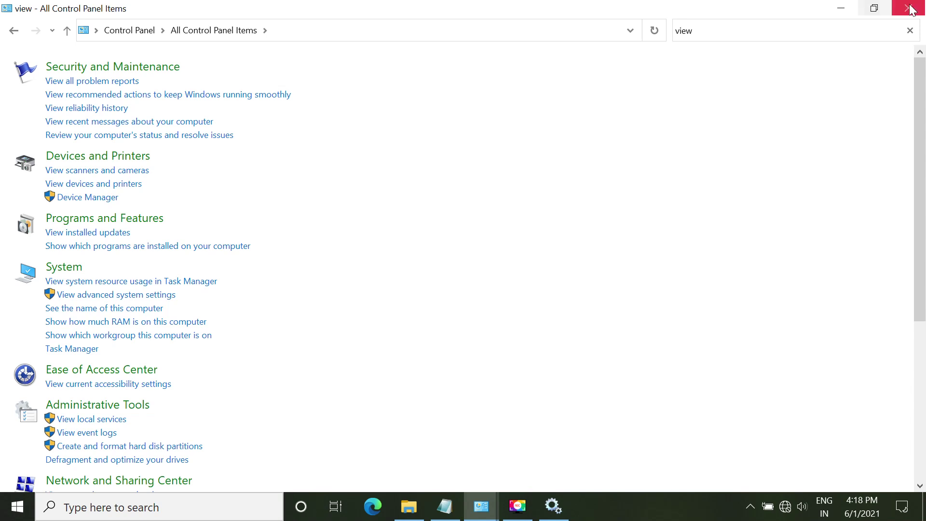
double_click(799, 29)
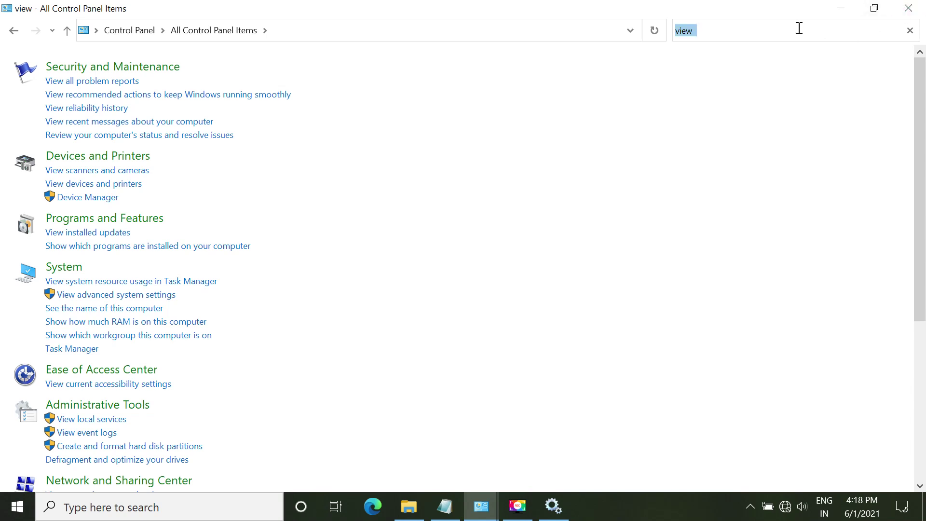
key("BackSpace")
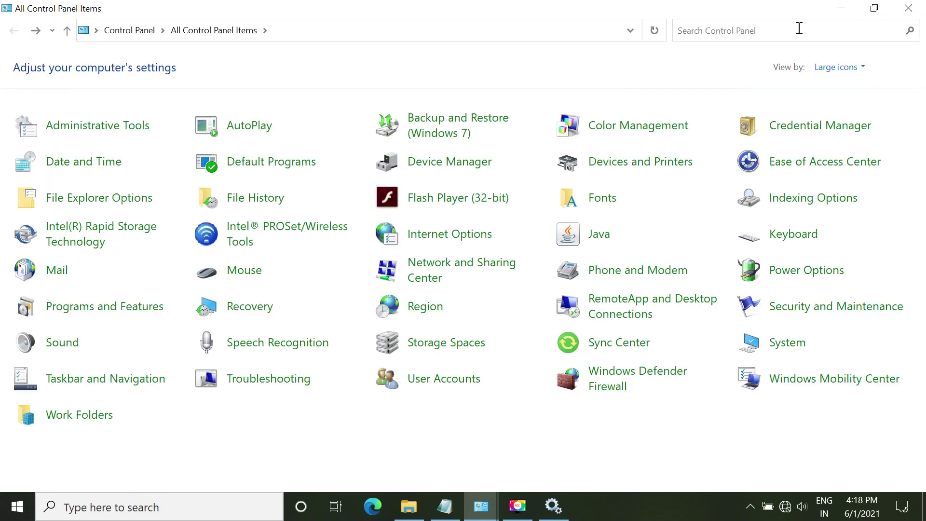
left_click(799, 29)
type("view")
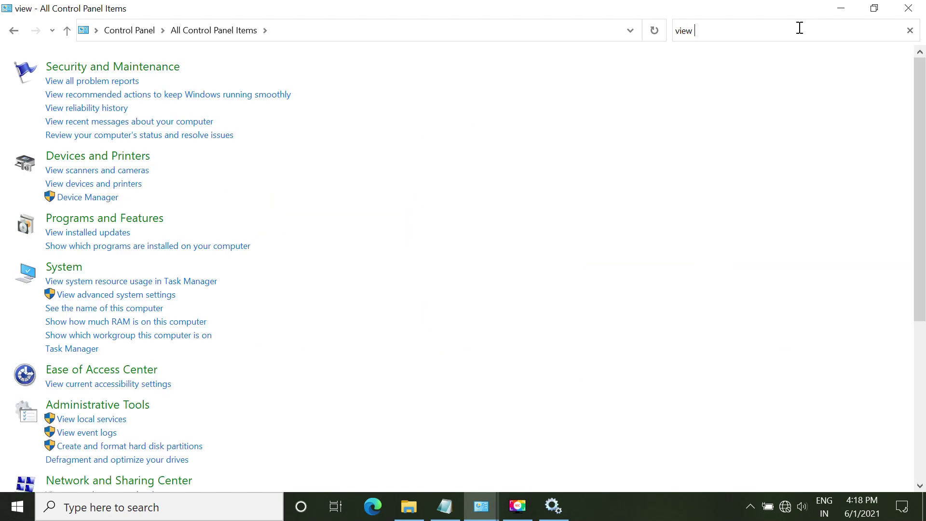
type(" network")
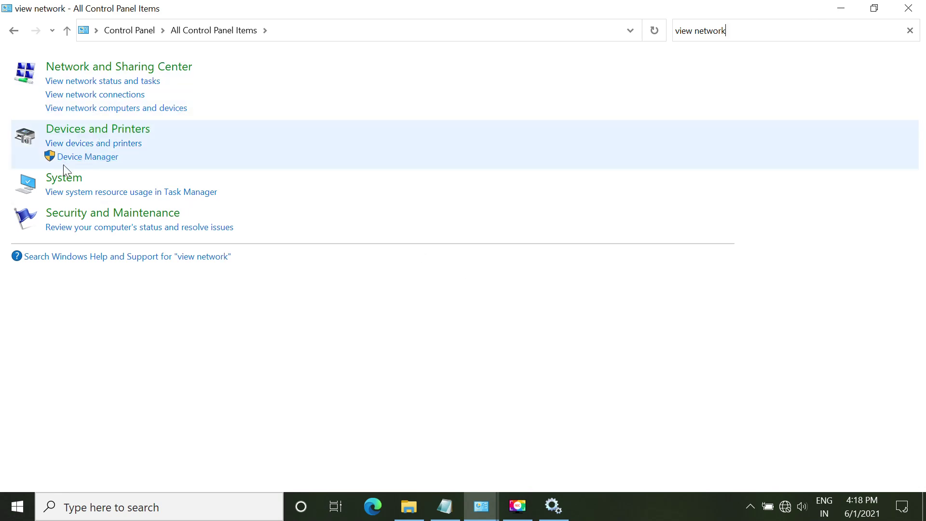
left_click(94, 95)
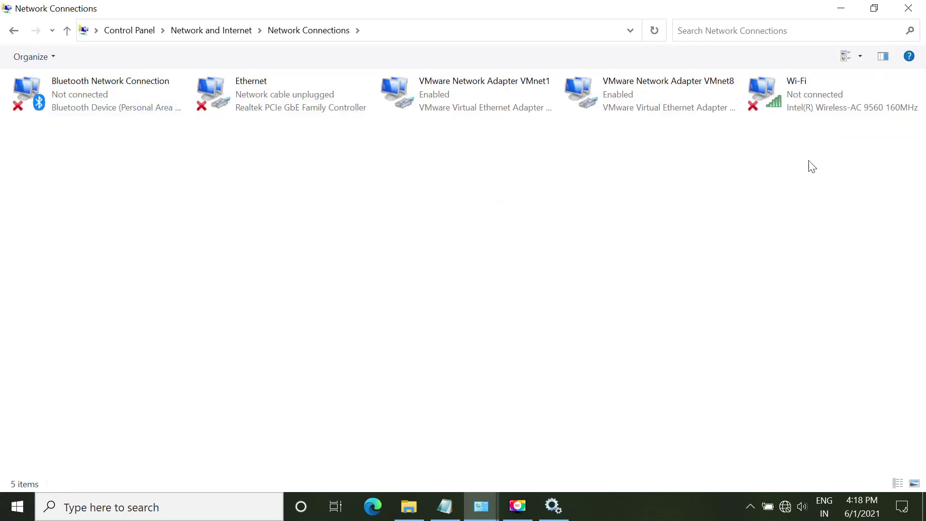
- Enter DNS servers 8.8.8.8 and 8.8.4.4 in the Wi-Fi adapter's IPv4 properties
right_click(765, 97)
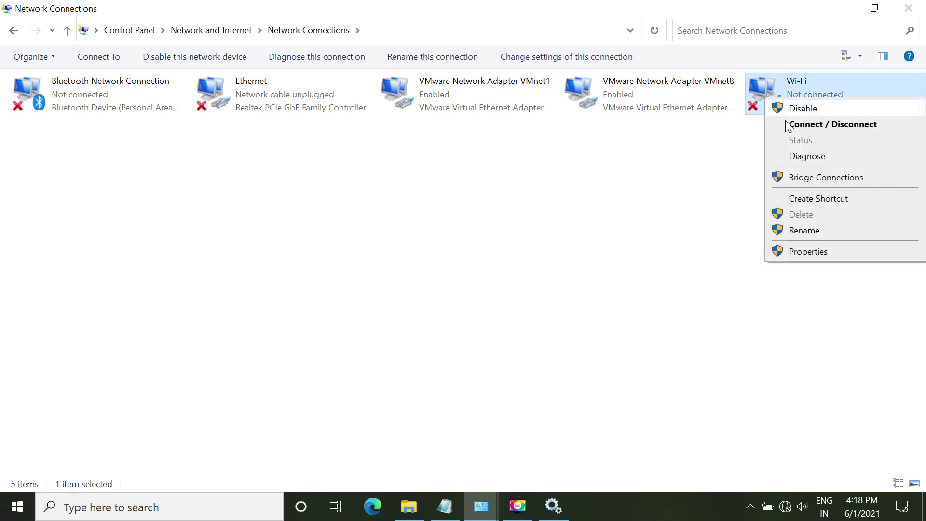
left_click(799, 251)
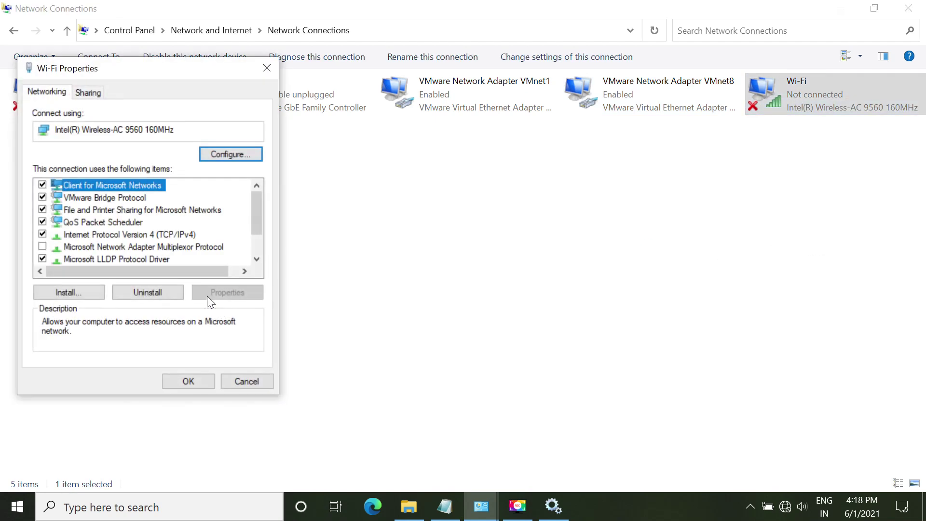
left_click(150, 233)
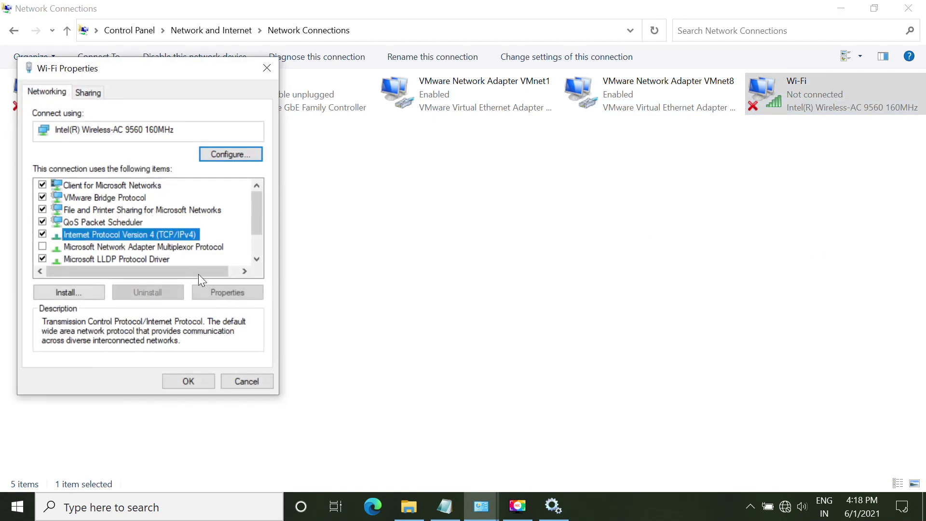
left_click(230, 294)
left_click(203, 345)
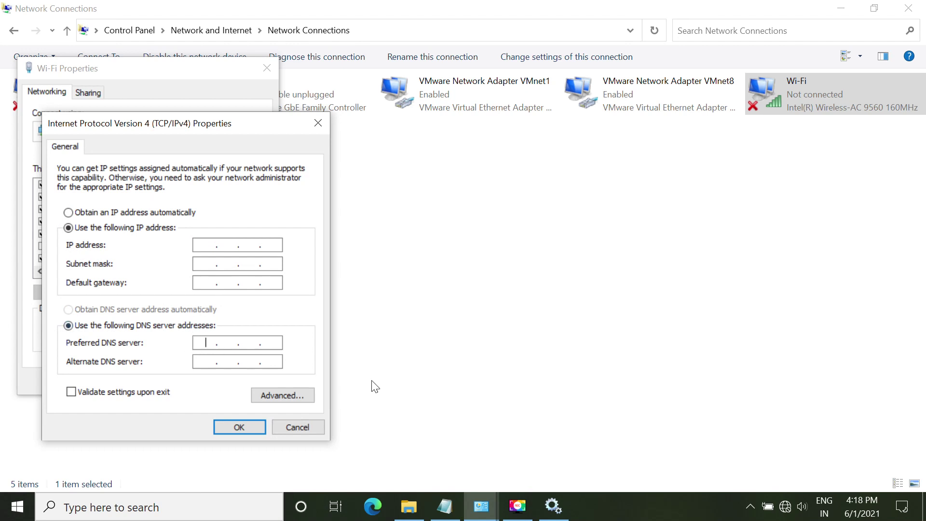
type("8.")
type("8.8.4.4")
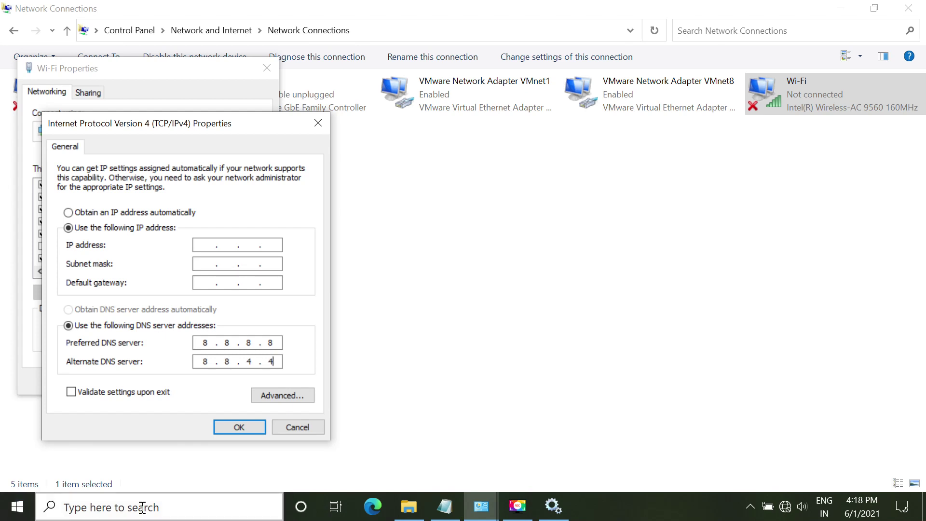
left_click(230, 427)
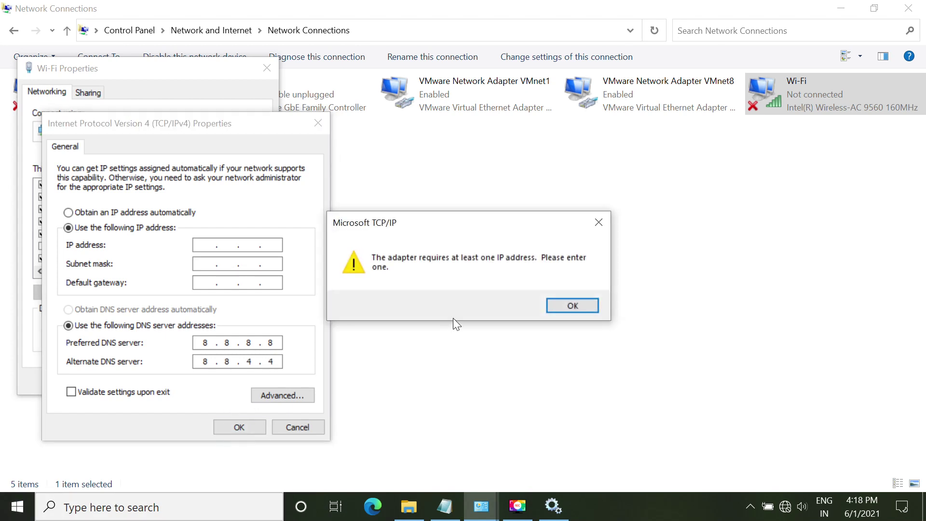
left_click(558, 305)
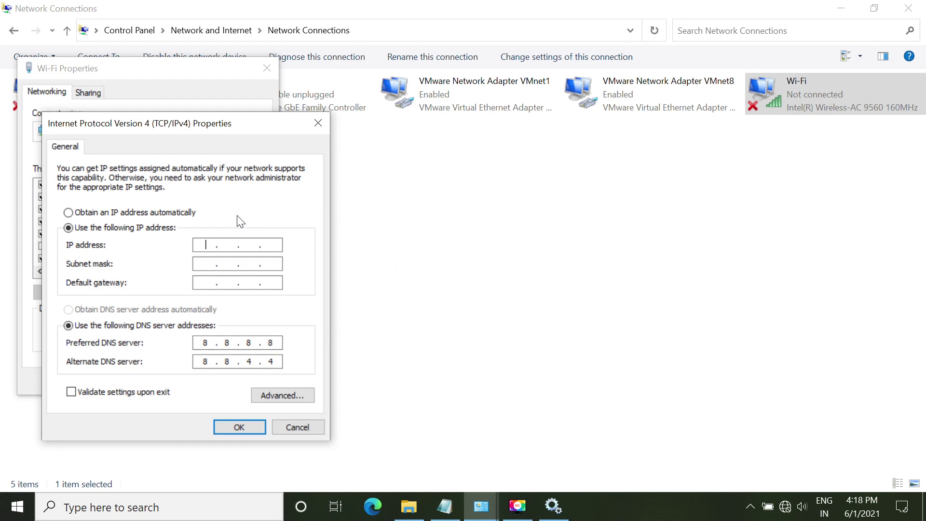
- Switch to obtaining the IP address automatically, confirm, and close Network Connections
left_click(154, 213)
left_click(229, 429)
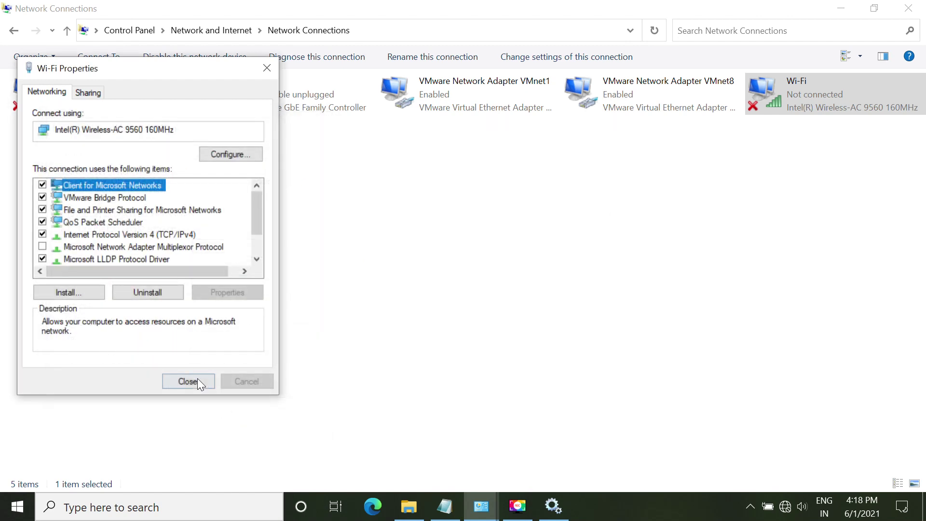
left_click(188, 380)
left_click(437, 256)
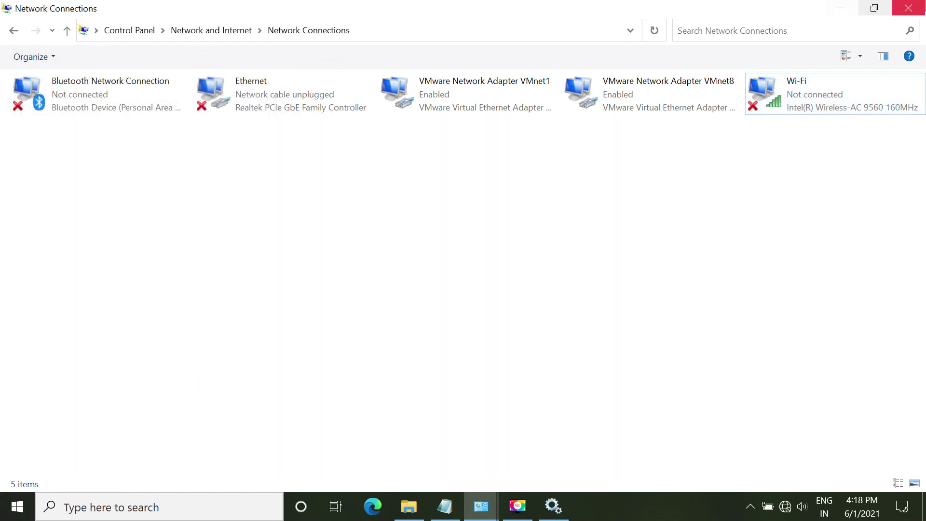
left_click(908, 8)
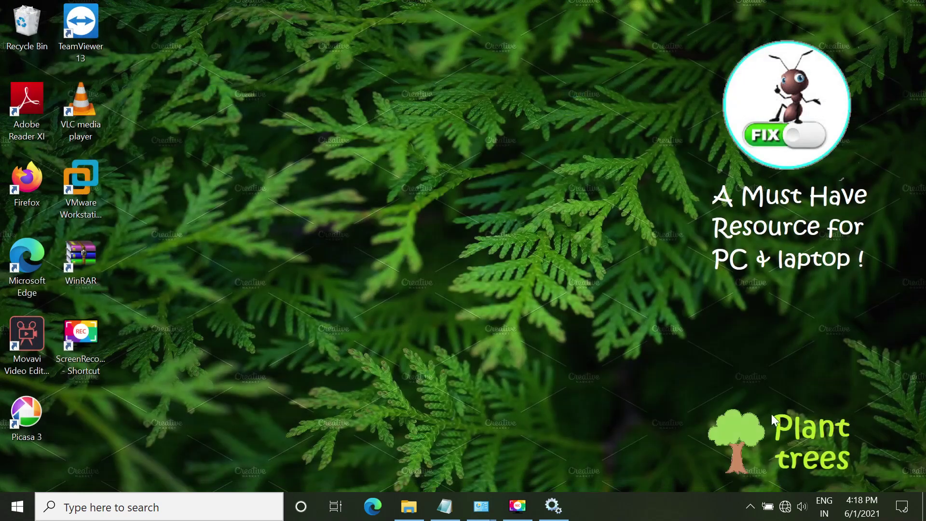
- Forget the saved Airial13 Wi-Fi network from the tray network list
left_click(785, 507)
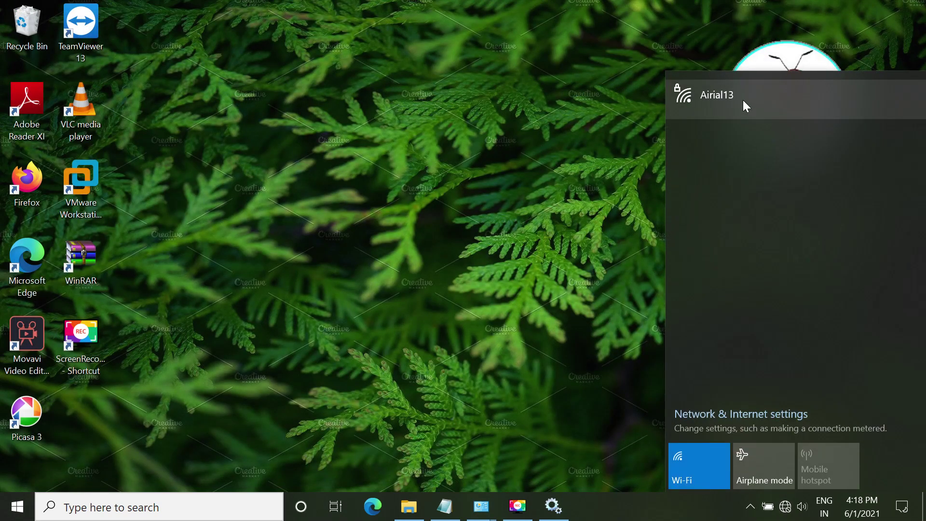
left_click(743, 100)
right_click(743, 101)
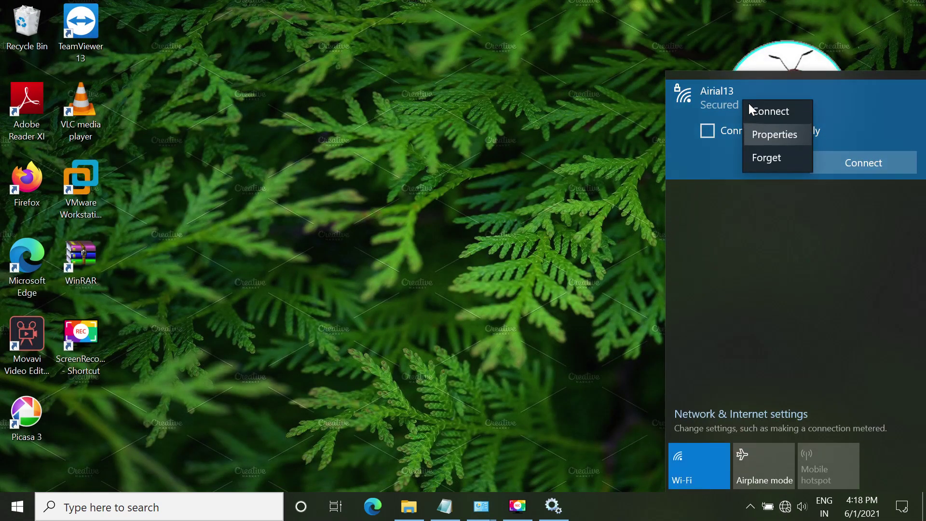
left_click(789, 159)
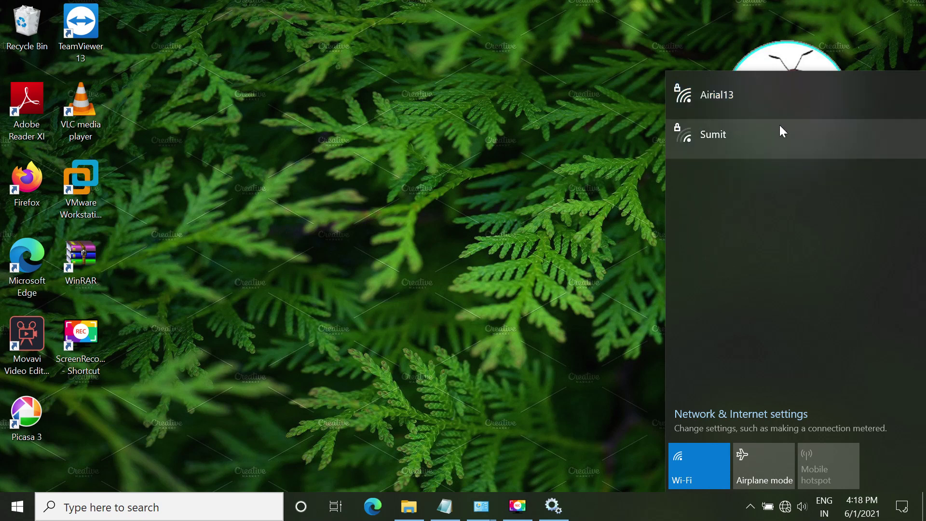
- Reconnect to Airial13 without auto-connect, entering the network security key and allowing discovery
left_click(759, 107)
left_click(752, 131)
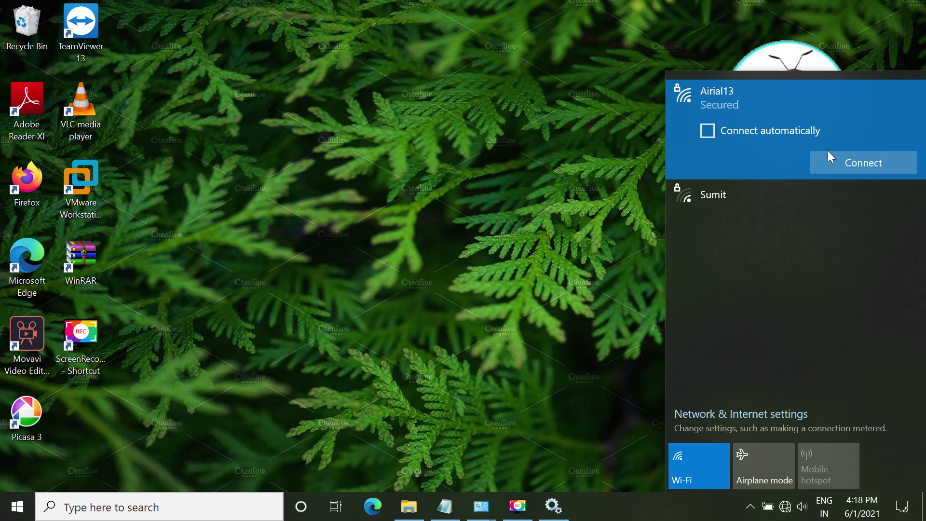
left_click(859, 162)
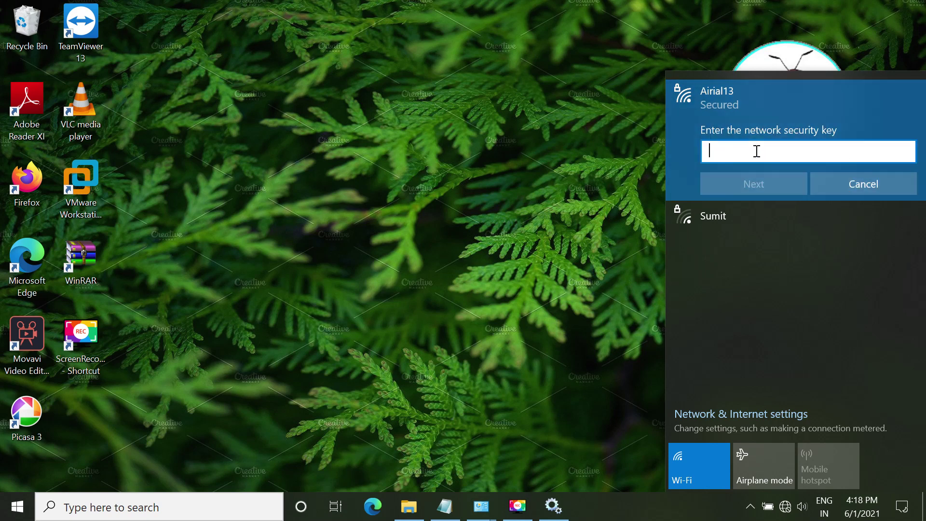
type("**********")
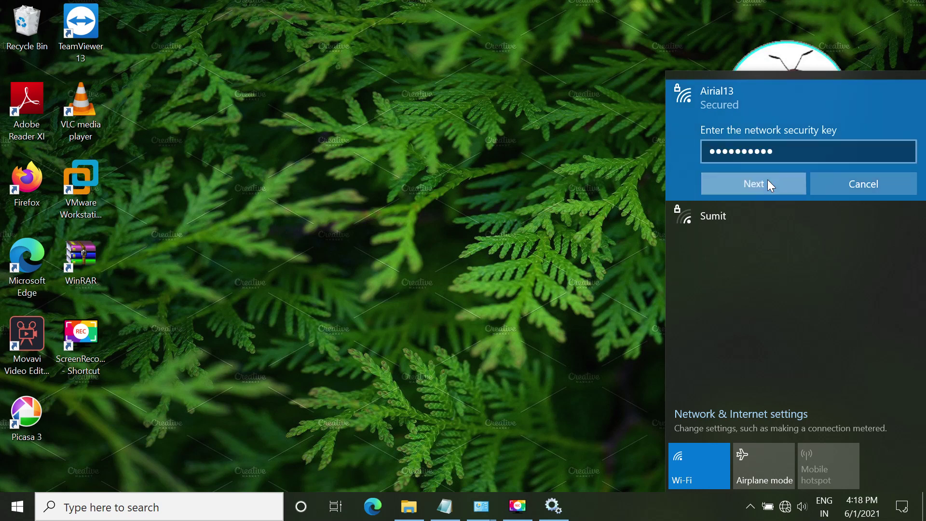
left_click(768, 180)
left_click(780, 227)
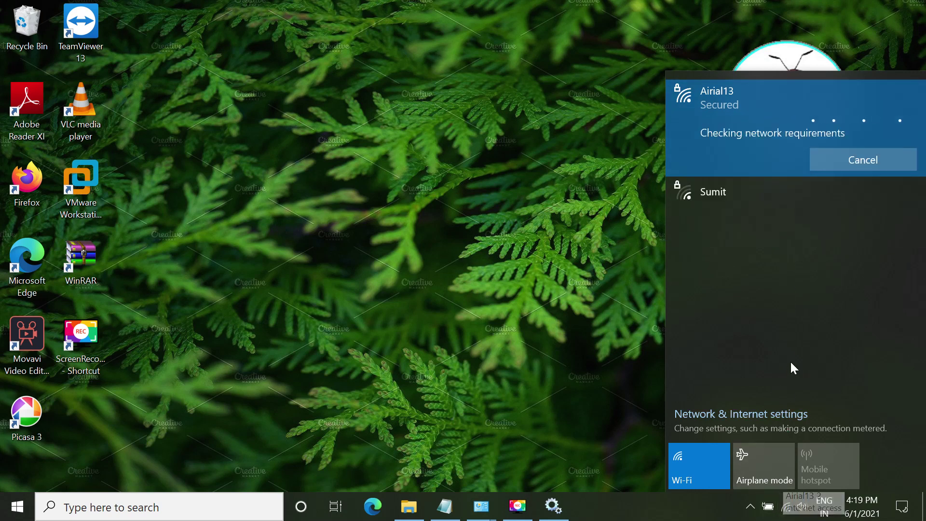
- Launch Command Prompt with 'cmd' from Run and center its window
left_click(578, 208)
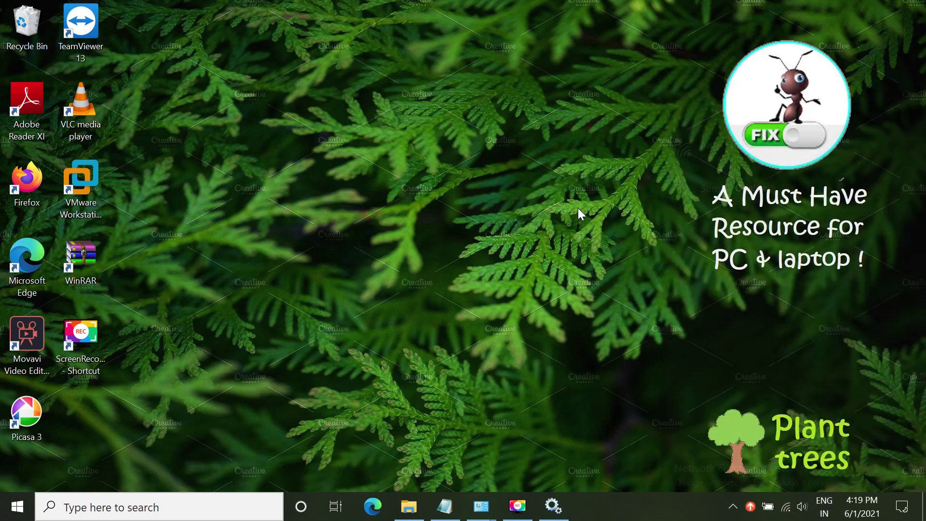
key("super+r")
type("cmd")
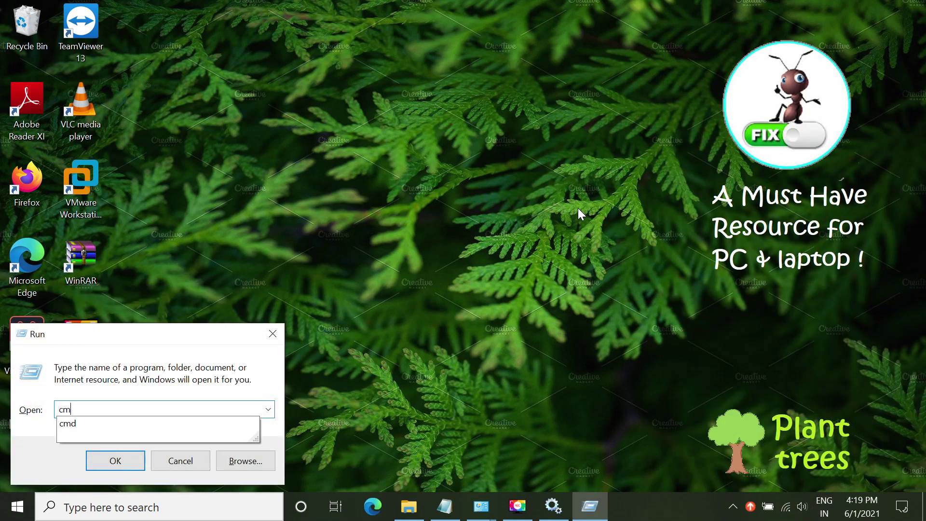
key("Return")
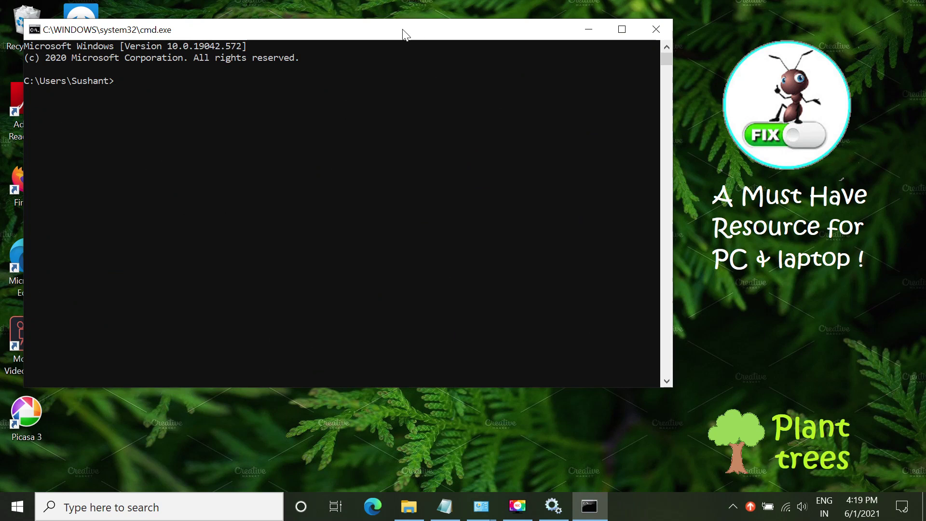
left_click_drag(403, 30, 544, 105)
- Run a continuous 'ping google.com -t', then minimize the console
type("pin")
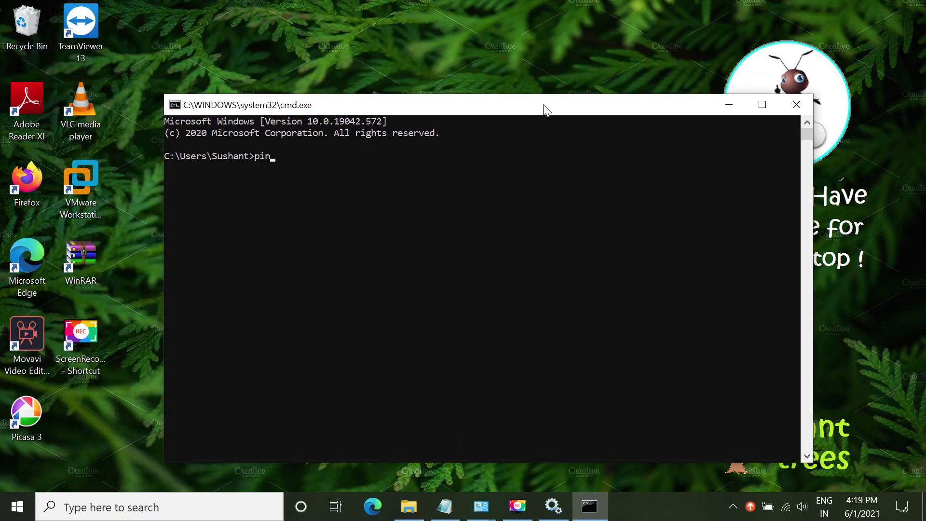
type("g google.com -t")
key("Return")
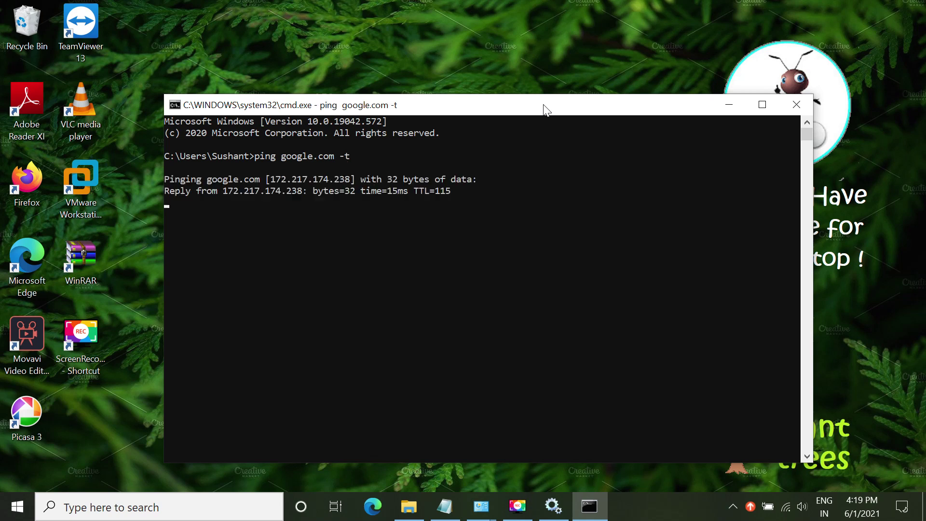
left_click_drag(567, 110, 533, 105)
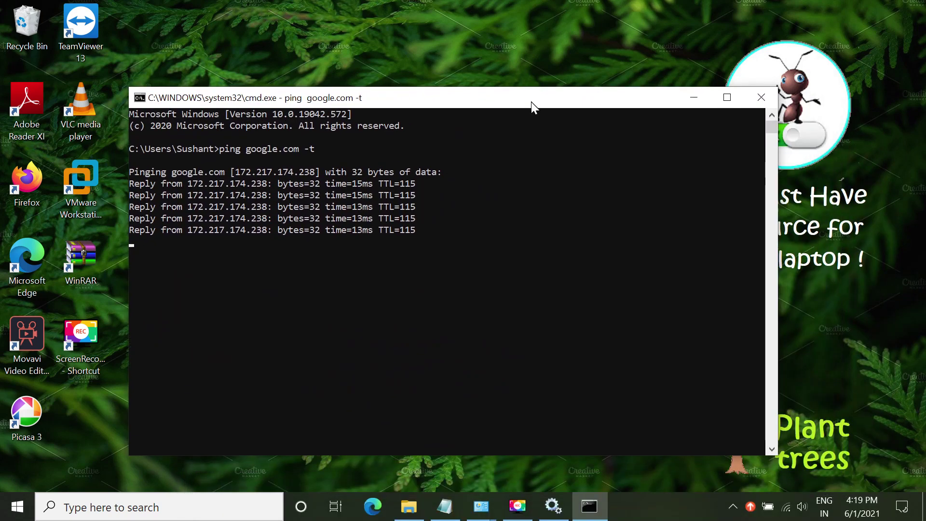
left_click(692, 95)
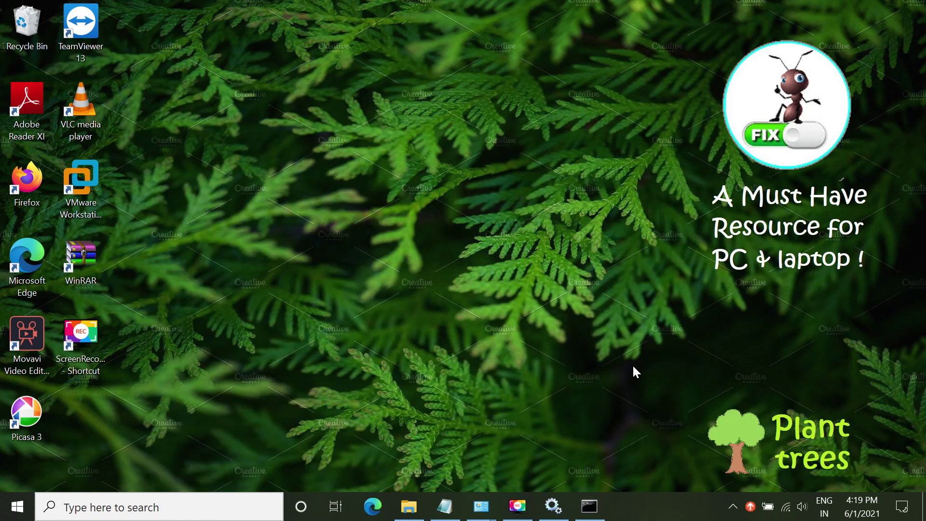
left_click_drag(633, 353, 875, 453)
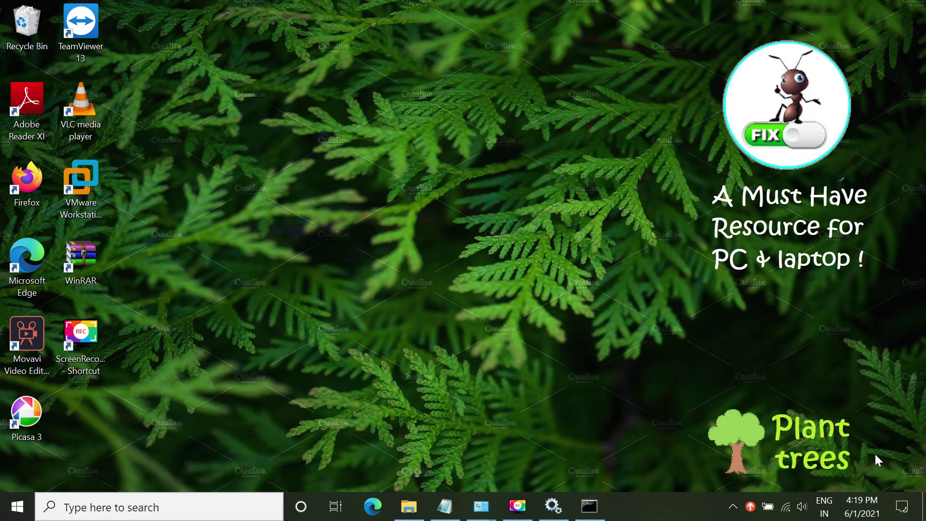